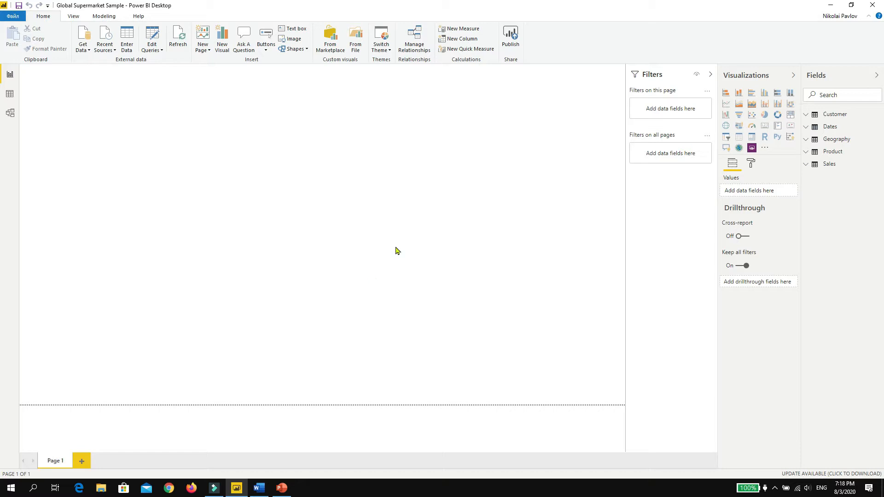
Create a measure in the Sales table: Total Sales = SUMX( sales, Sales[Sales] * Sales[Quantity] )
{"action": "left_click", "coordinate": [807, 165]}
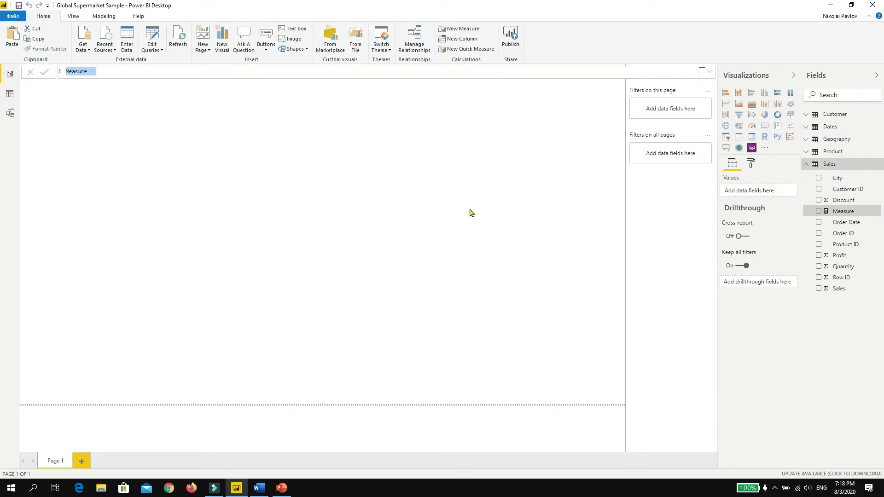
{"action": "type", "text": "Total Sales = sumx"}
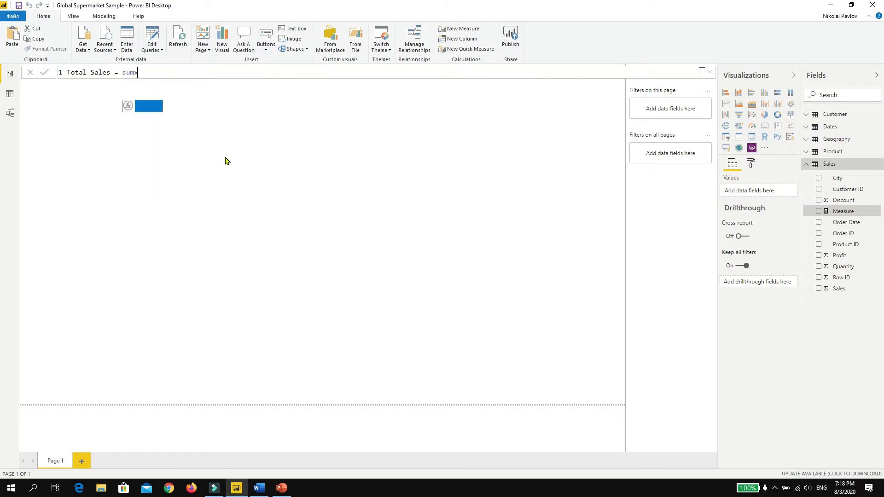
{"action": "key", "text": "Tab"}
{"action": "type", "text": "sales, "}
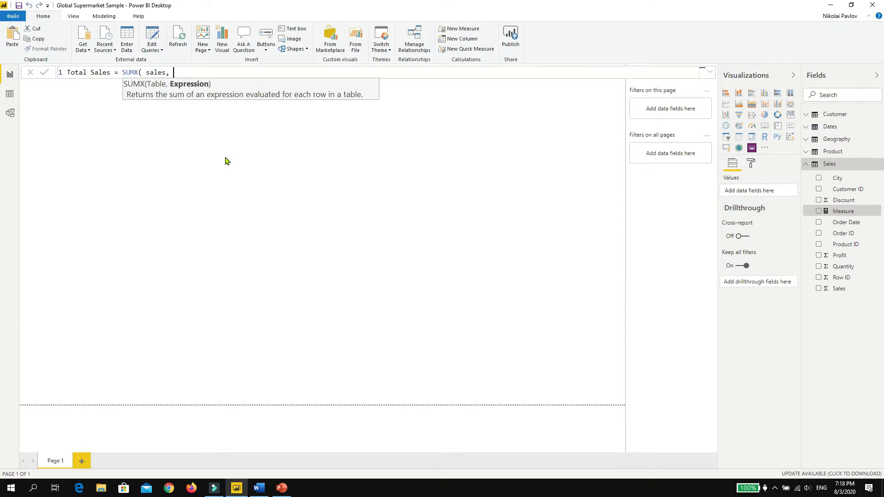
{"action": "type", "text": "sales"}
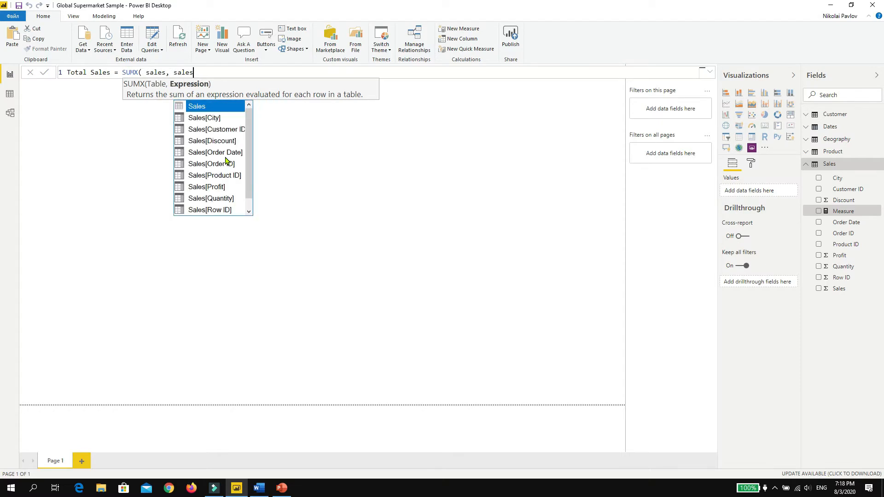
{"action": "scroll", "coordinate": [226, 165], "scroll_direction": "down", "scroll_amount": 1}
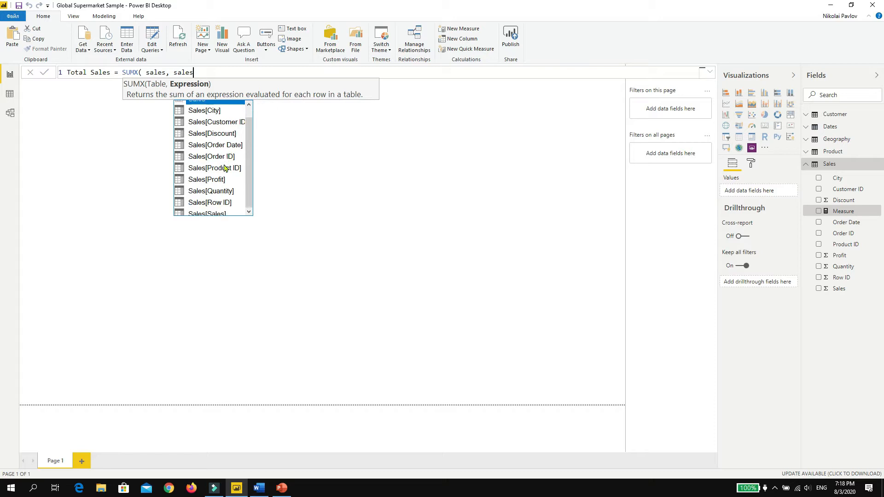
{"action": "left_click", "coordinate": [214, 210]}
{"action": "left_click", "coordinate": [214, 210]}
{"action": "type", "text": "* quan"}
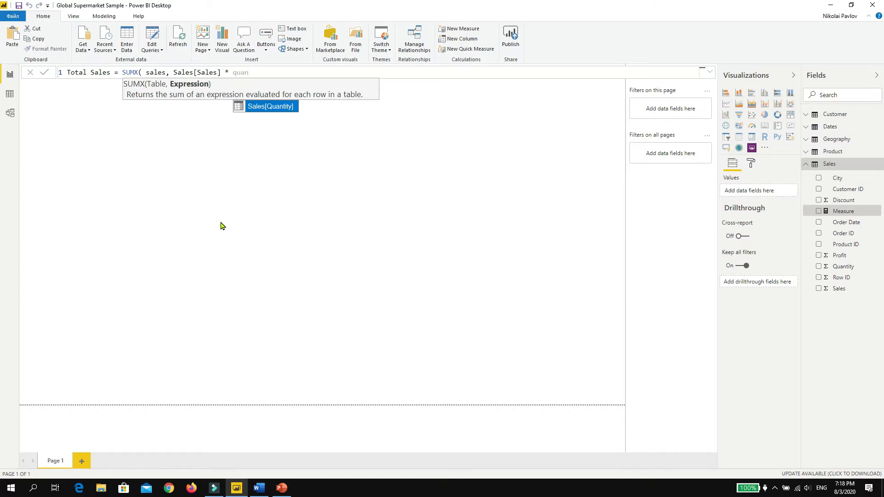
{"action": "key", "text": "Tab"}
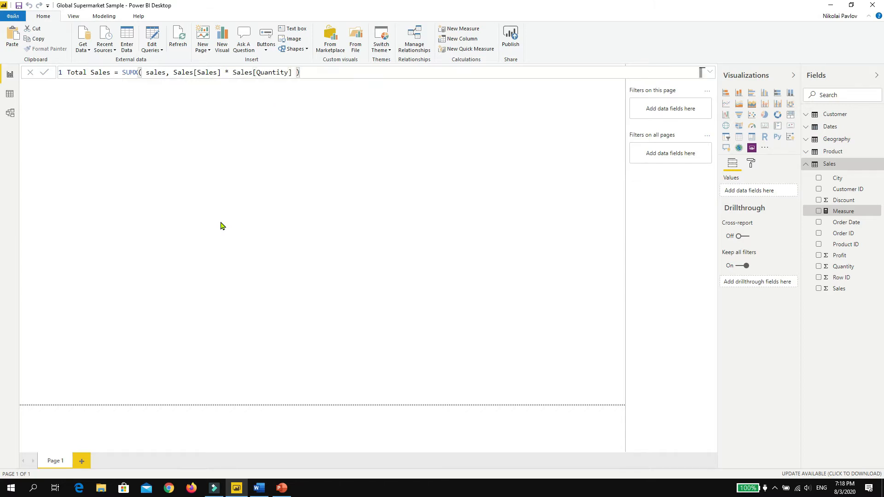
Add a table visual to the report page showing the Total Sales measure
{"action": "left_click", "coordinate": [738, 137]}
{"action": "left_click_drag", "start_coordinate": [118, 71], "coordinate": [378, 131]}
{"action": "left_click", "coordinate": [819, 289]}
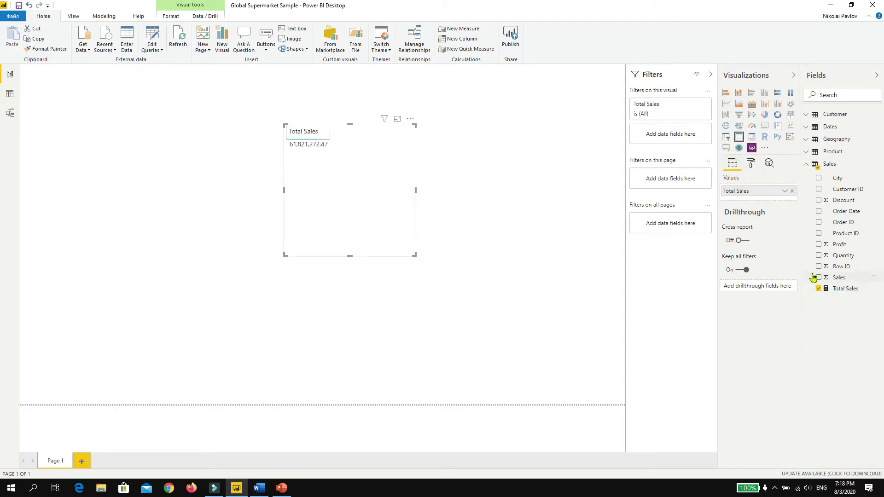
Set the table visual's grid text size to 14 pt, and enlarge and reposition the visual on the page
{"action": "left_click", "coordinate": [751, 163]}
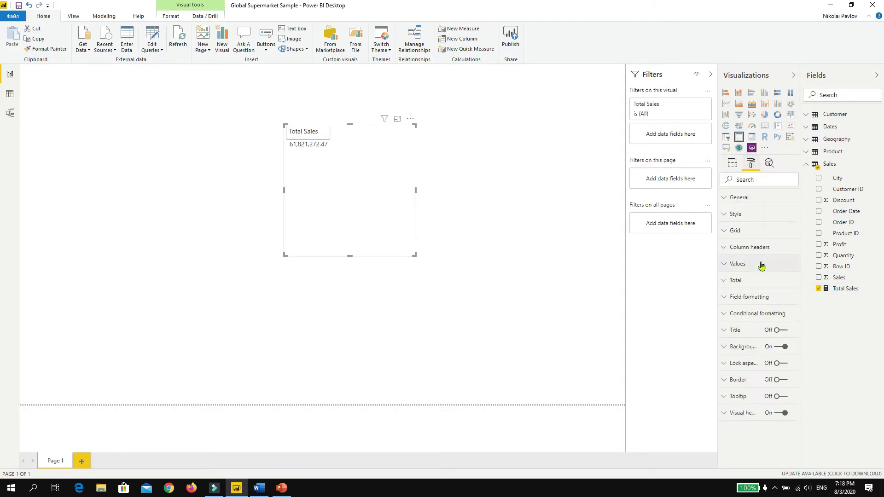
{"action": "left_click", "coordinate": [745, 233]}
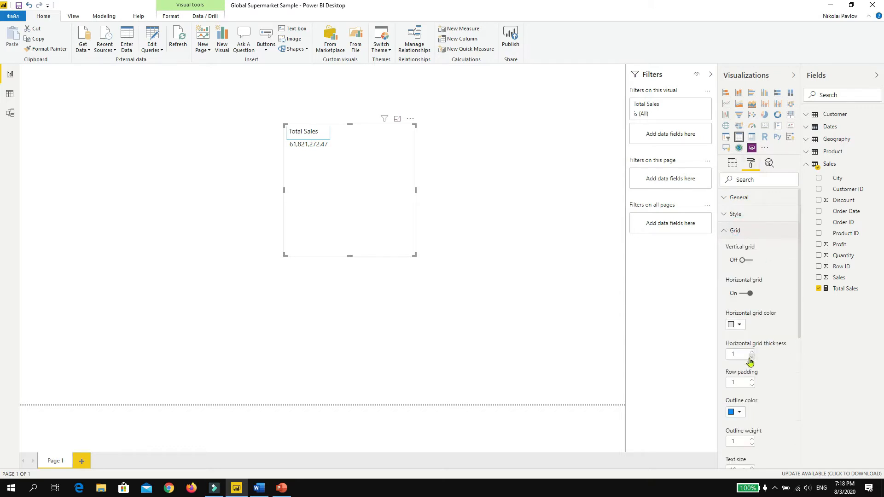
{"action": "scroll", "coordinate": [755, 364], "scroll_direction": "down", "scroll_amount": 3}
{"action": "left_click", "coordinate": [752, 376]}
{"action": "left_click", "coordinate": [752, 376]}
{"action": "left_click", "coordinate": [752, 376]}
{"action": "left_click", "coordinate": [752, 376]}
{"action": "left_click", "coordinate": [751, 380]}
{"action": "left_click_drag", "start_coordinate": [416, 256], "coordinate": [584, 318]}
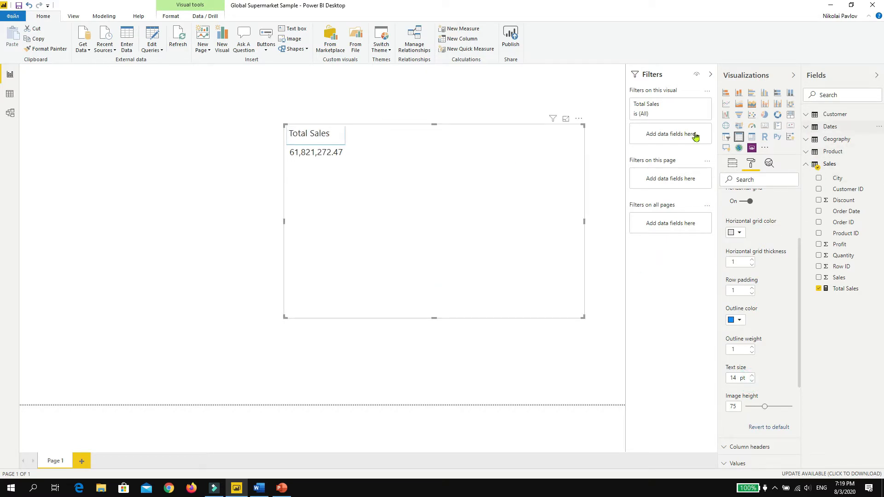
{"action": "left_click_drag", "start_coordinate": [452, 156], "coordinate": [426, 147]}
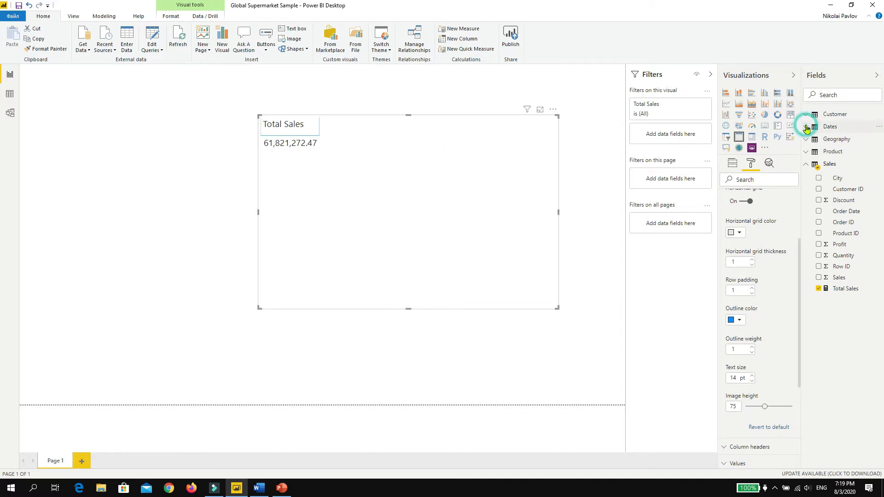
Add Year and Month from the Dates table ahead of Total Sales, and move and enlarge the table visual for the longer list
{"action": "left_click", "coordinate": [807, 127]}
{"action": "left_click", "coordinate": [819, 207]}
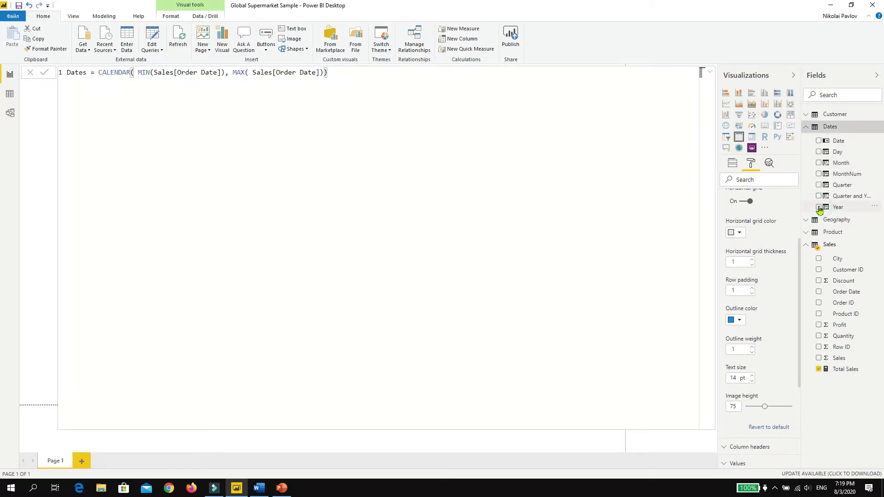
{"action": "left_click", "coordinate": [708, 74]}
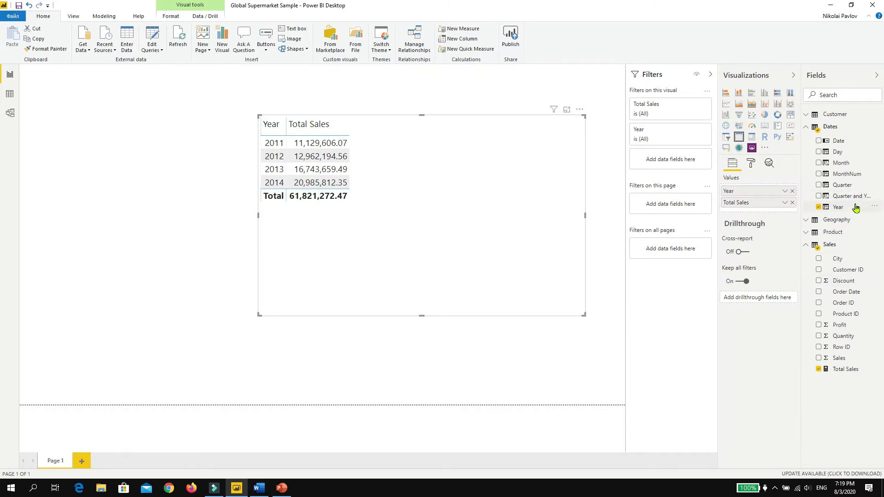
{"action": "left_click", "coordinate": [819, 163]}
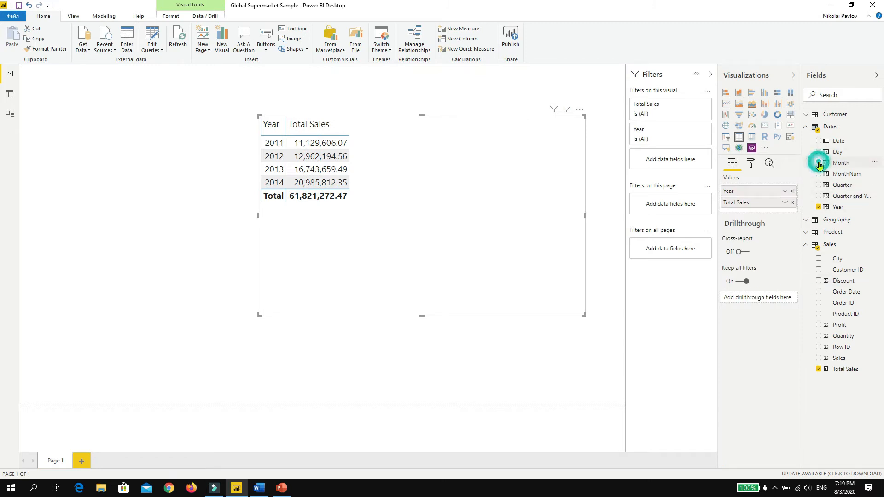
{"action": "left_click_drag", "start_coordinate": [752, 220], "coordinate": [751, 195]}
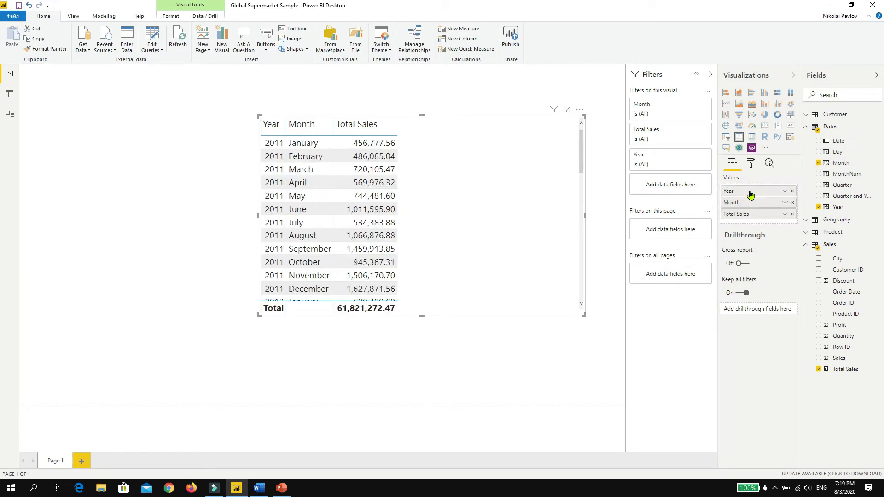
{"action": "left_click_drag", "start_coordinate": [482, 143], "coordinate": [383, 119]}
{"action": "left_click_drag", "start_coordinate": [483, 286], "coordinate": [579, 330]}
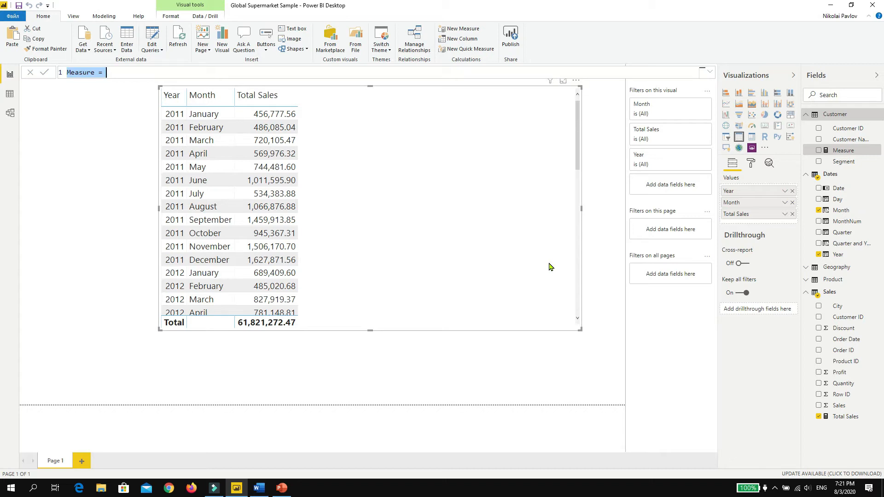
Define the new measure as Sales PY = CALCULATE( [Total Sales], SAMEPERIODLASTYEAR( Dates[Date] ))
{"action": "type", "text": "Sales"}
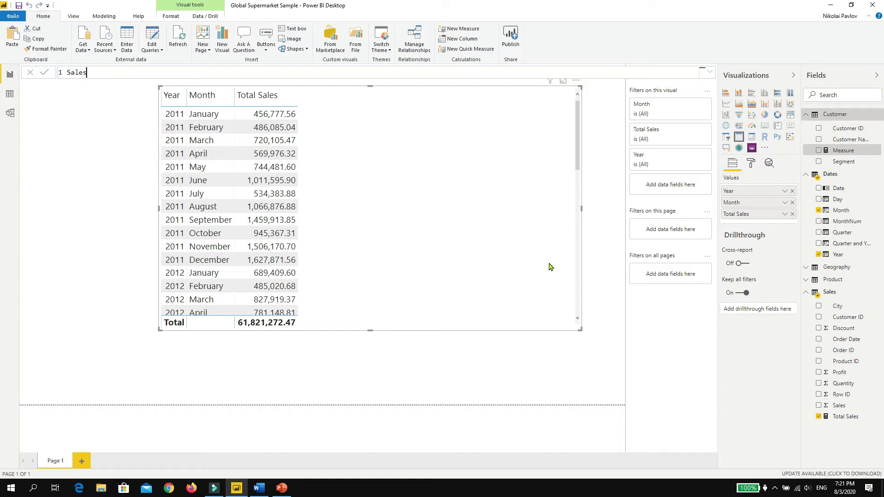
{"action": "type", "text": " PY = CALCULATE("}
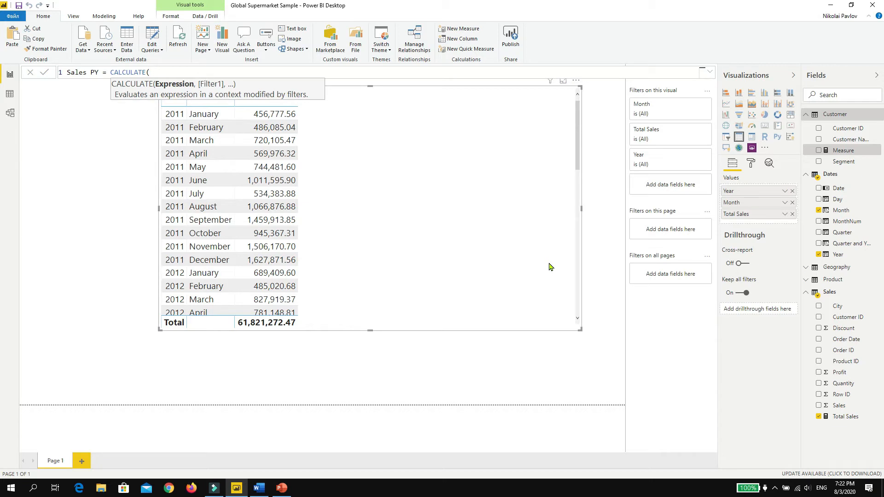
{"action": "type", "text": "total"}
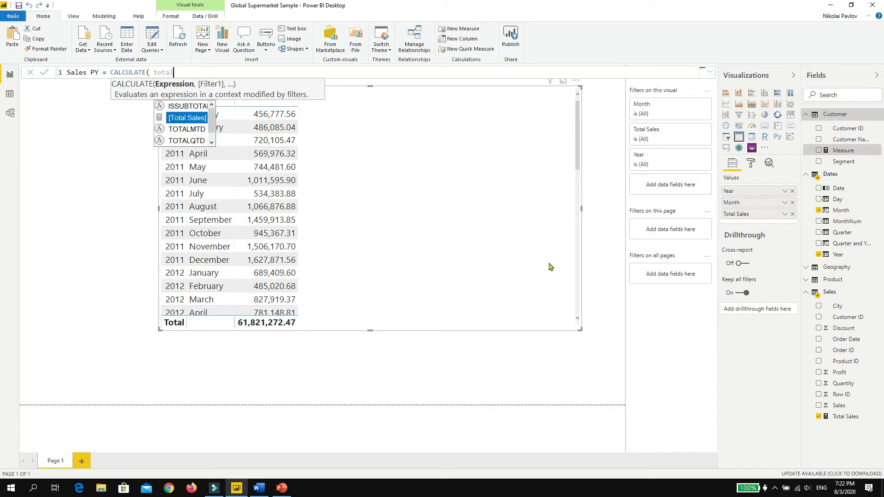
{"action": "key", "text": "Tab"}
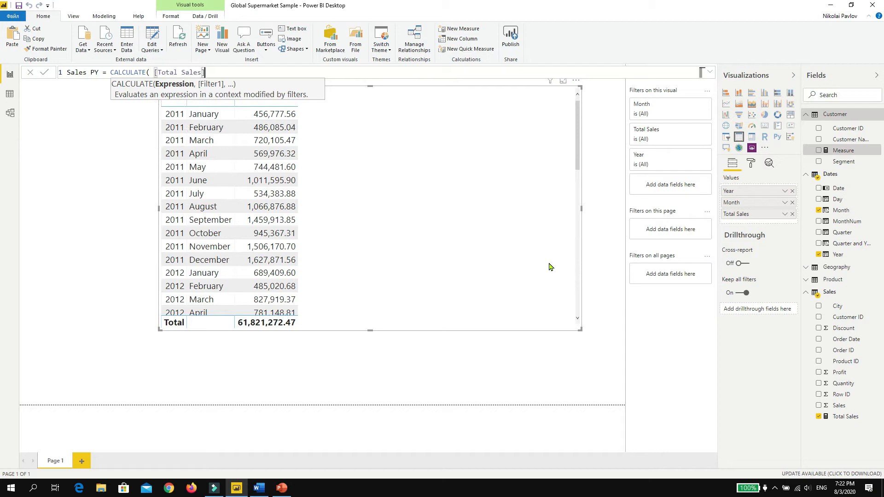
{"action": "type", "text": ","}
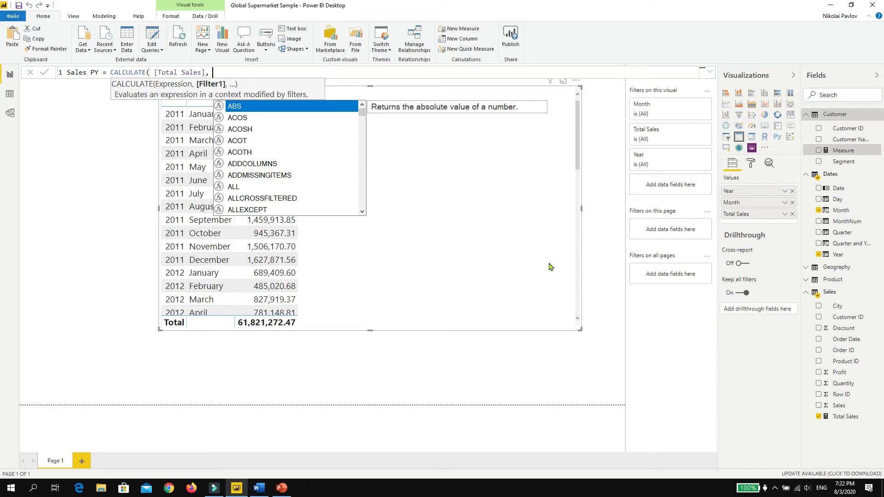
{"action": "type", "text": "SAME"}
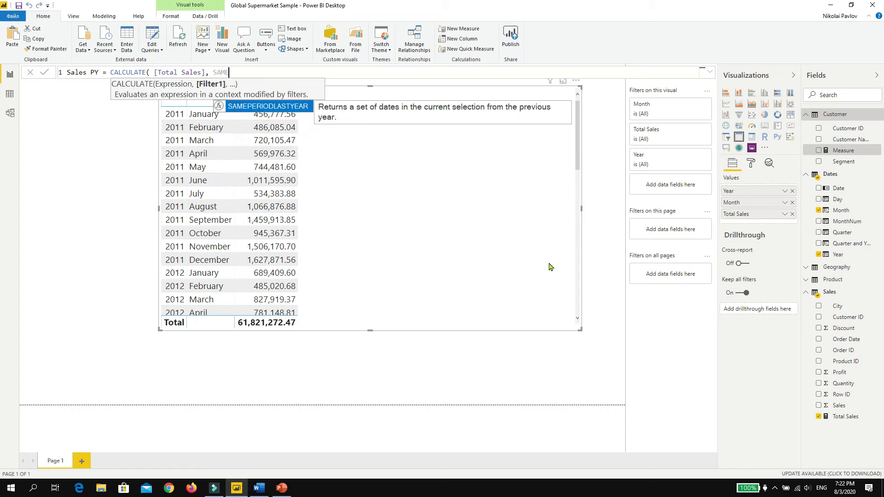
{"action": "key", "text": "Tab"}
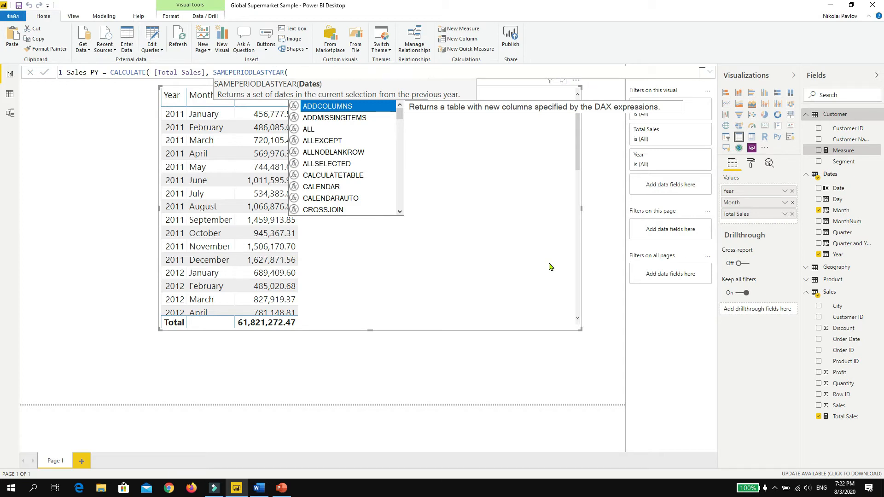
{"action": "type", "text": "dates"}
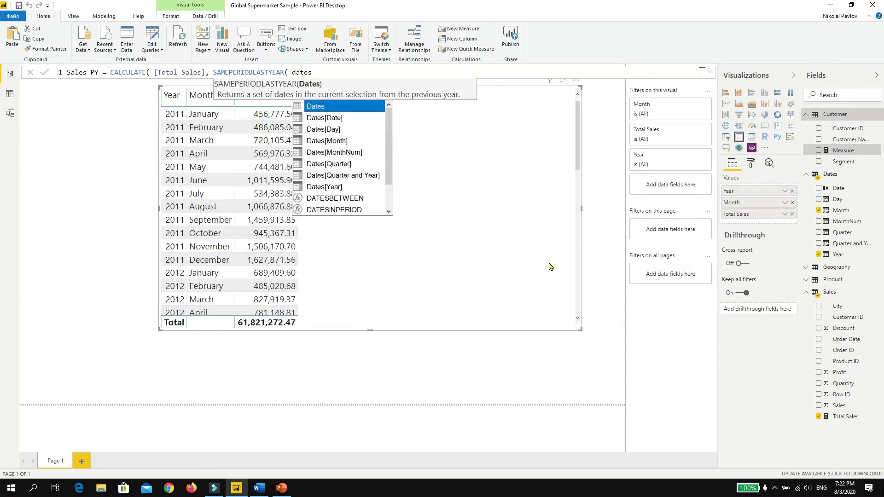
{"action": "key", "text": "Down"}
{"action": "key", "text": "Tab"}
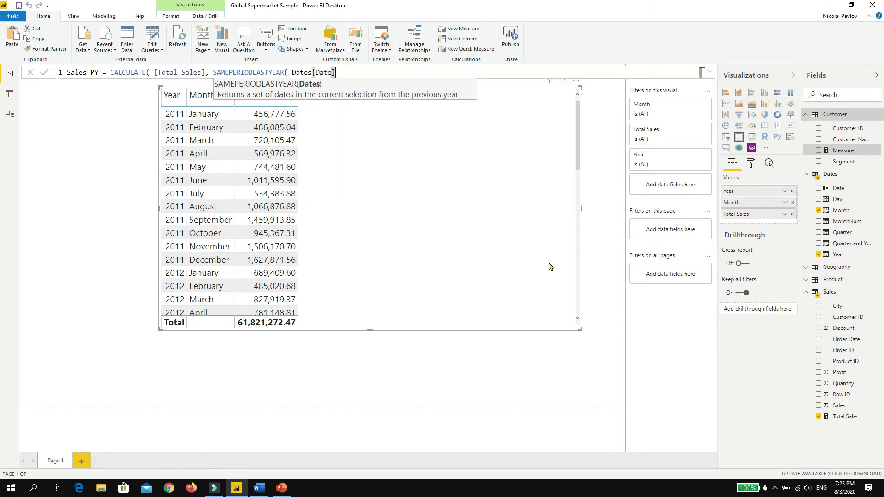
{"action": "type", "text": ")"}
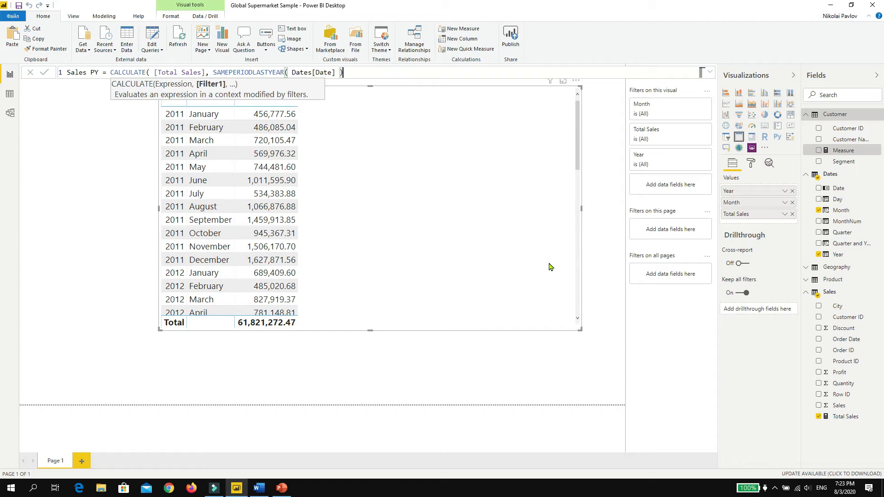
{"action": "type", "text": ")"}
{"action": "key", "text": "Return"}
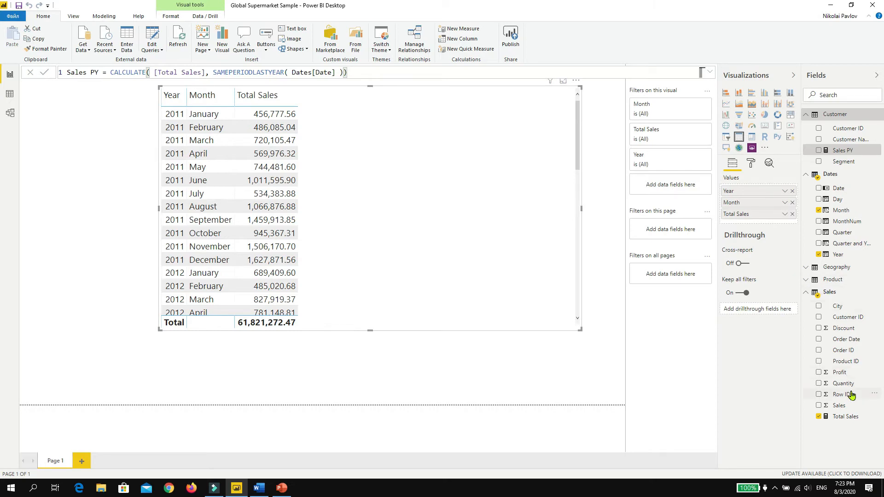
Change the home table of the Sales PY measure to Sales
{"action": "left_click", "coordinate": [874, 151]}
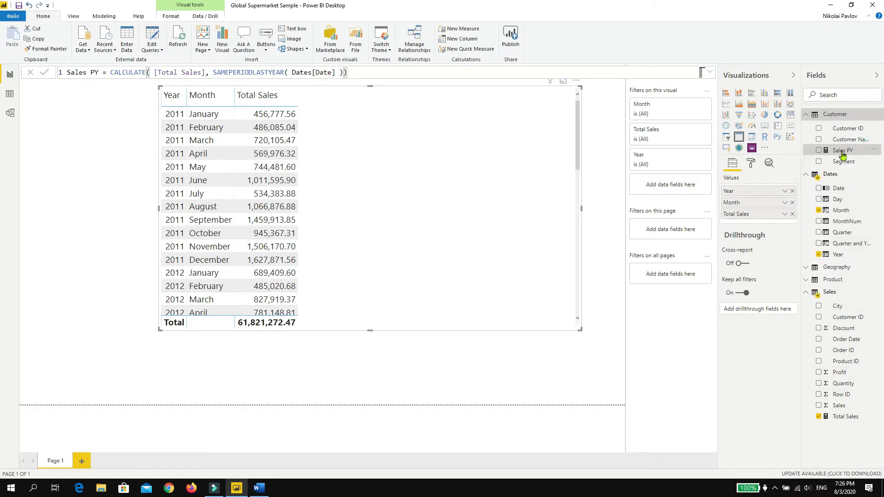
{"action": "left_click", "coordinate": [842, 155]}
{"action": "left_click", "coordinate": [107, 16]}
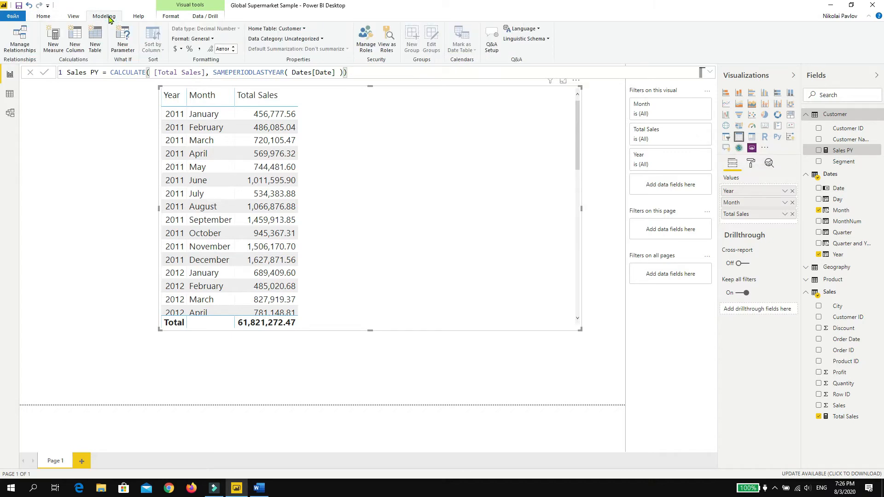
{"action": "left_click", "coordinate": [306, 30]}
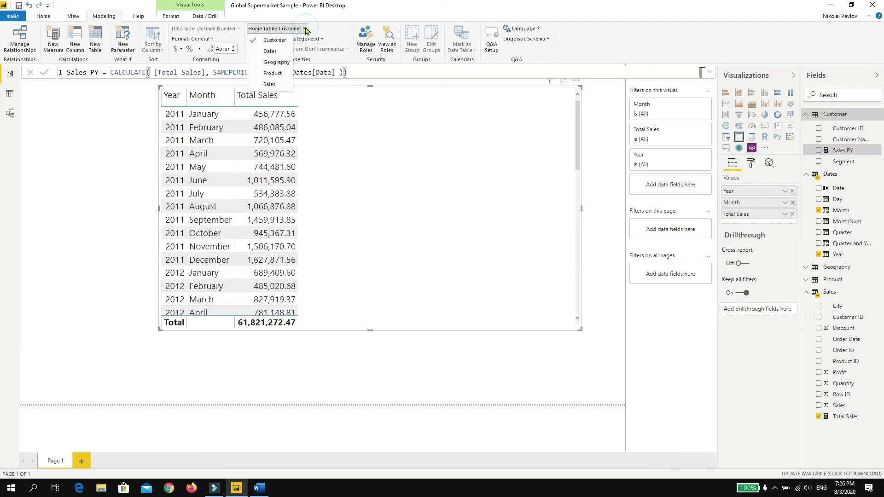
{"action": "left_click", "coordinate": [279, 87]}
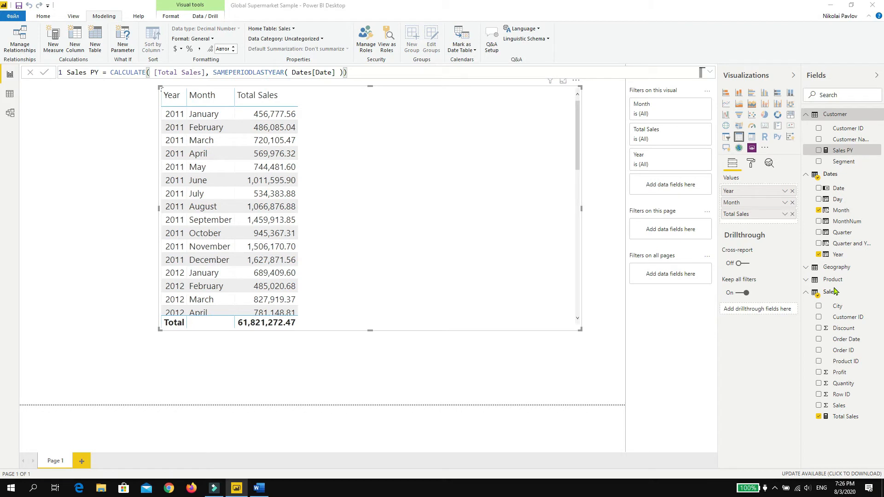
Add the Sales PY measure to the table visual and compare its 2012 months with Total Sales for 2011
{"action": "left_click", "coordinate": [818, 406]}
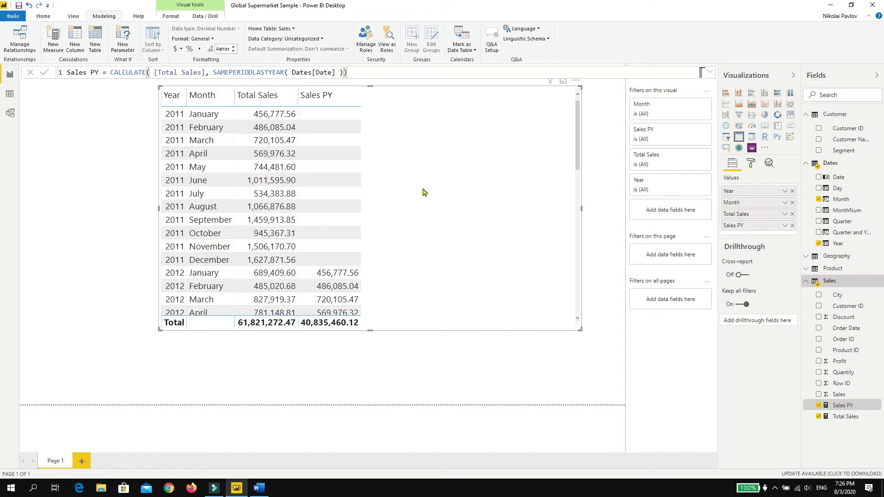
{"action": "scroll", "coordinate": [431, 206], "scroll_direction": "down", "scroll_amount": 3}
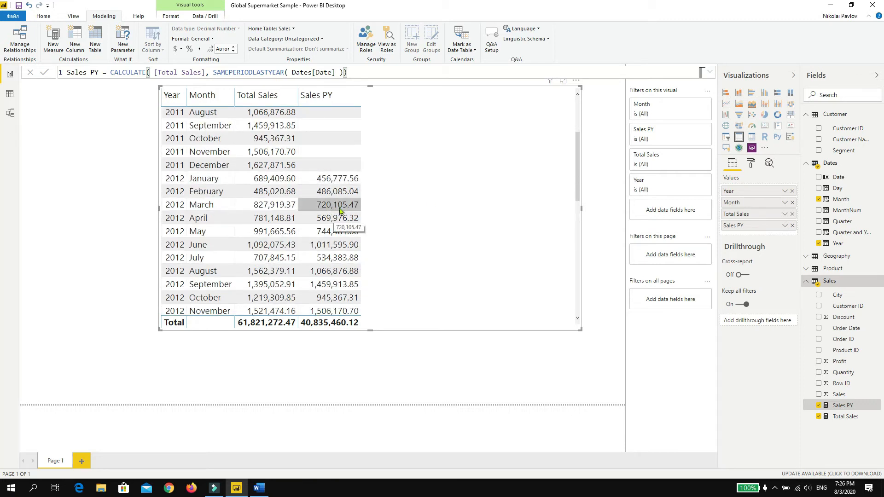
{"action": "scroll", "coordinate": [345, 216], "scroll_direction": "up", "scroll_amount": 3}
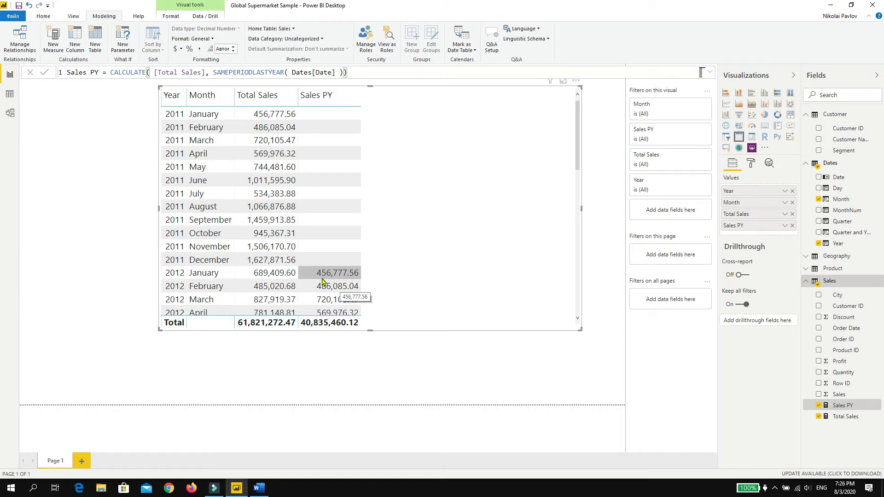
Compare each month's Sales PY in 2012 and 2013 with Total Sales for the same month one year earlier
{"action": "left_click", "coordinate": [335, 278]}
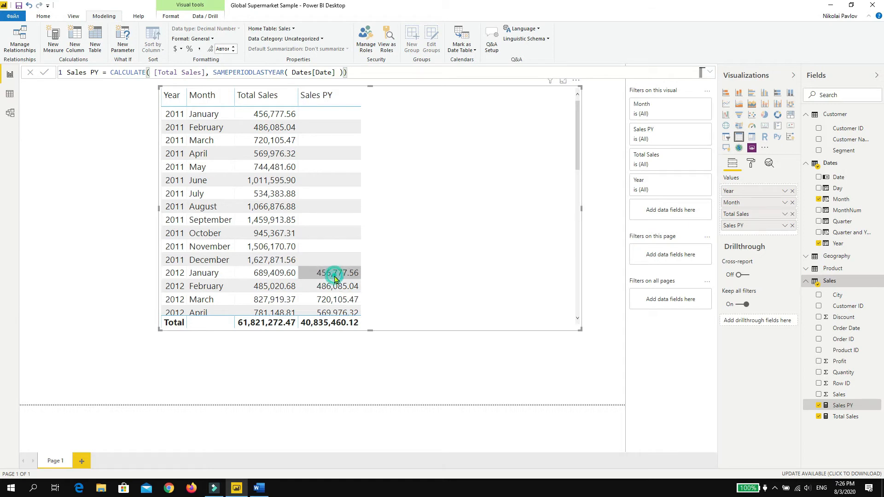
{"action": "left_click", "coordinate": [170, 277]}
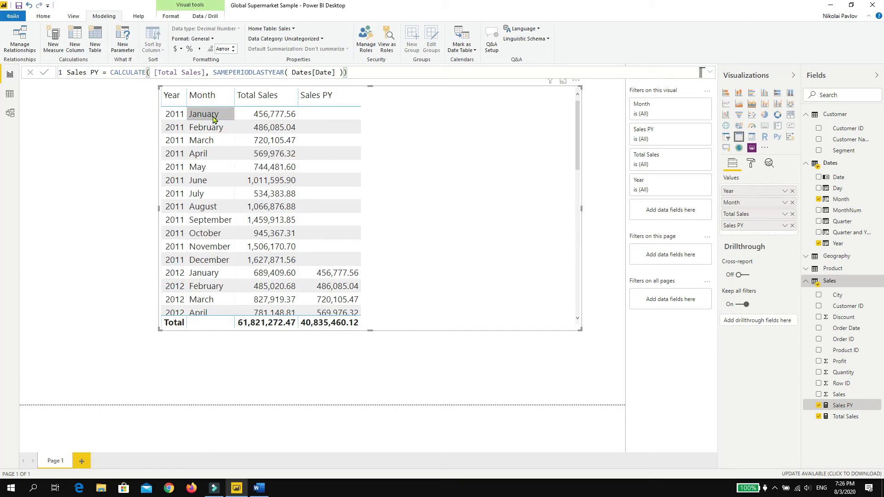
{"action": "left_click", "coordinate": [274, 116]}
{"action": "left_click", "coordinate": [332, 276]}
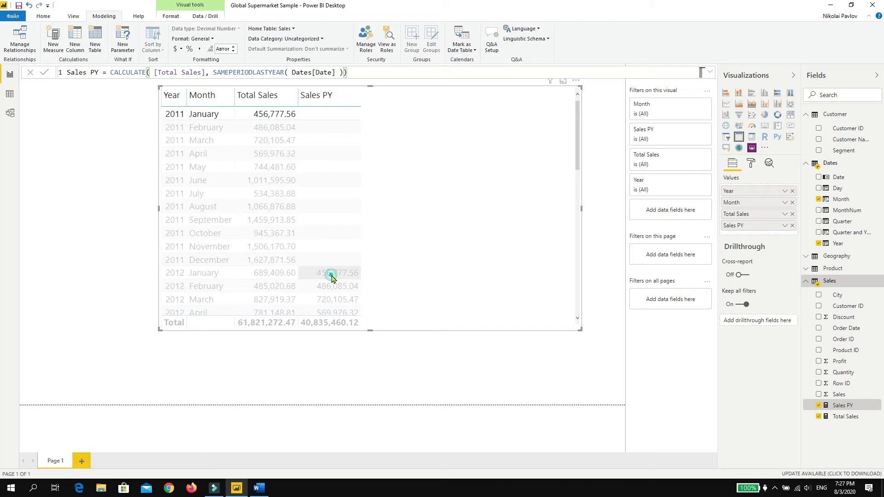
{"action": "scroll", "coordinate": [333, 272], "scroll_direction": "down", "scroll_amount": 3}
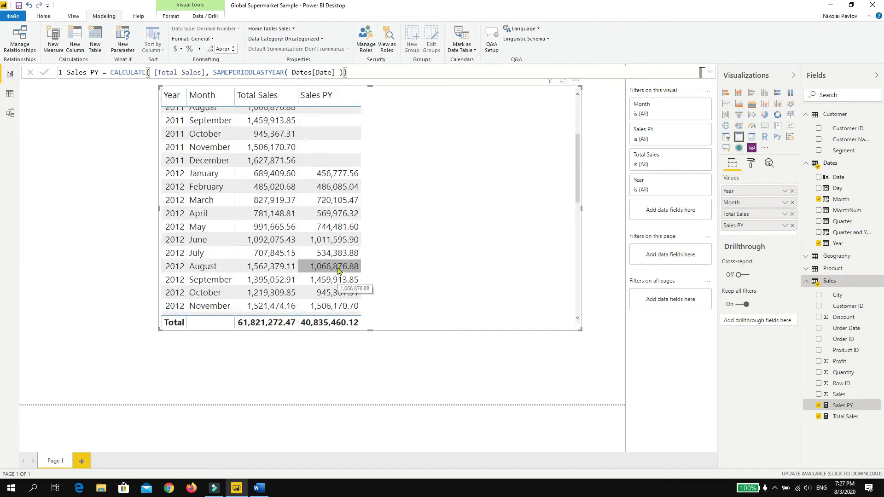
{"action": "scroll", "coordinate": [337, 270], "scroll_direction": "down", "scroll_amount": 3}
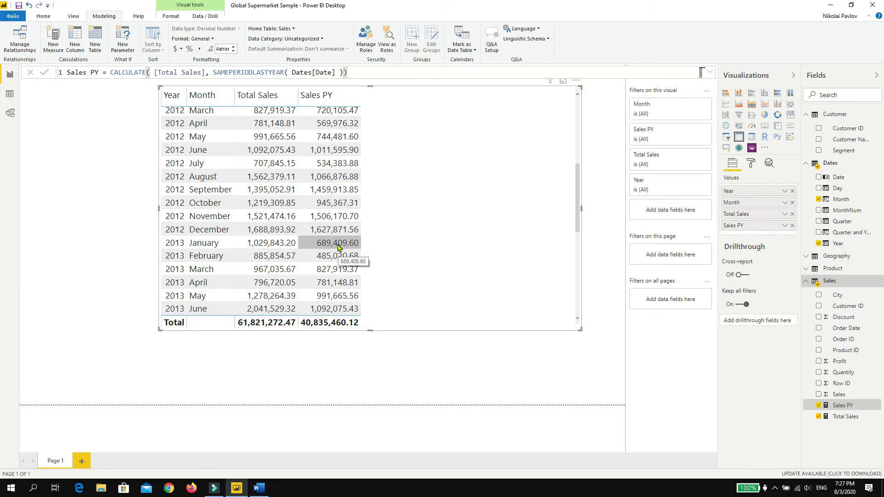
{"action": "scroll", "coordinate": [337, 248], "scroll_direction": "up", "scroll_amount": 3}
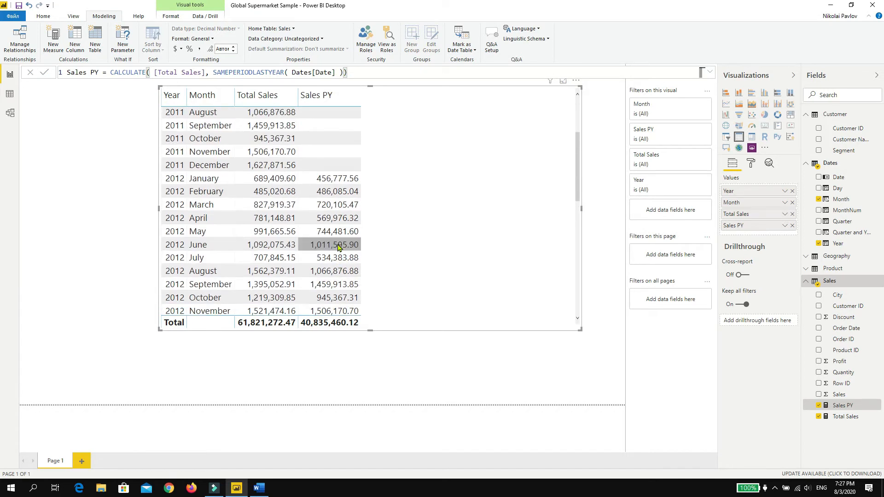
{"action": "left_click", "coordinate": [271, 182]}
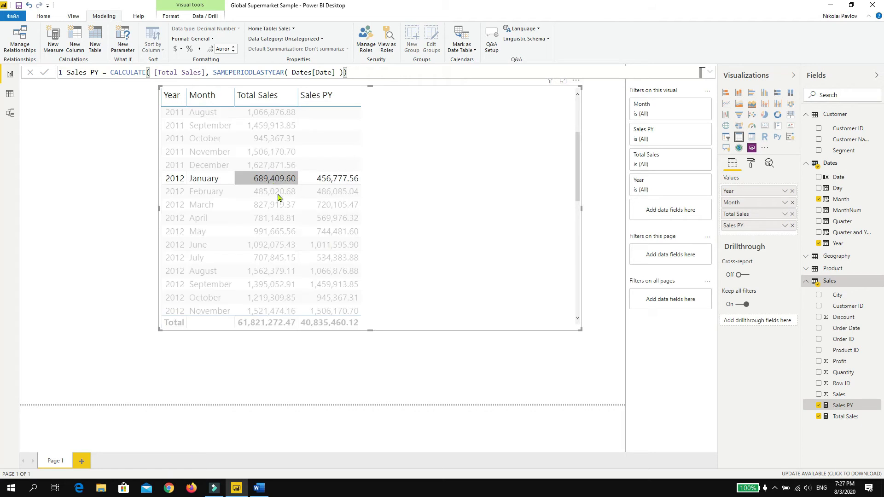
{"action": "left_click", "coordinate": [414, 199]}
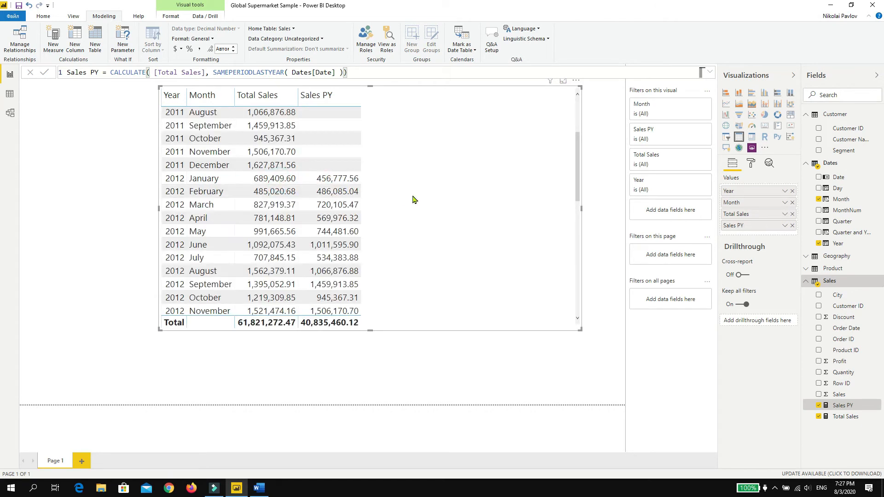
{"action": "scroll", "coordinate": [380, 203], "scroll_direction": "up", "scroll_amount": 3}
{"action": "scroll", "coordinate": [369, 230], "scroll_direction": "down", "scroll_amount": 4}
{"action": "scroll", "coordinate": [340, 244], "scroll_direction": "down", "scroll_amount": 2}
{"action": "scroll", "coordinate": [339, 243], "scroll_direction": "up", "scroll_amount": 6}
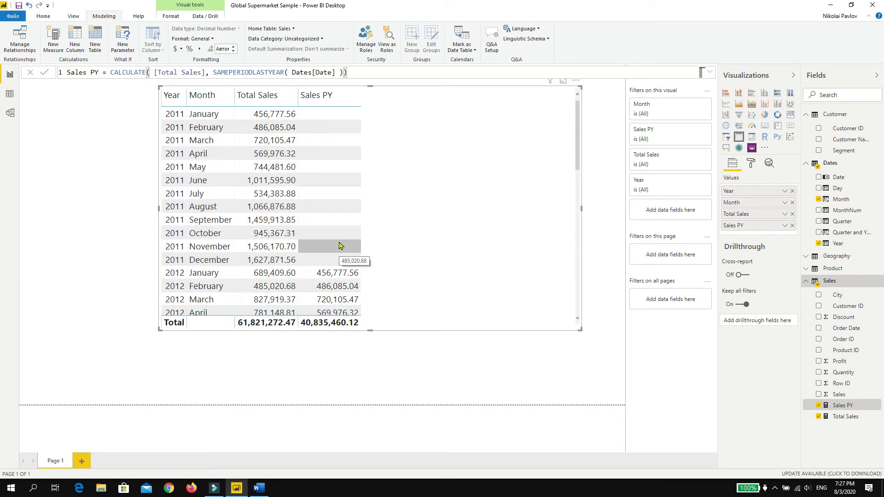
{"action": "scroll", "coordinate": [339, 243], "scroll_direction": "down", "scroll_amount": 3}
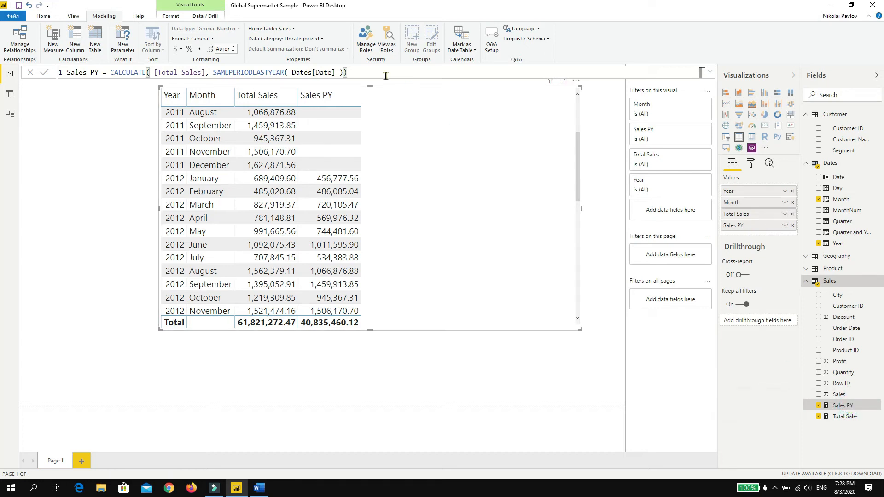
Remove the SAMEPERIODLASTYEAR filter argument from the Sales PY formula, keeping CALCULATE( [Total Sales], ready for a new filter
{"action": "left_click", "coordinate": [368, 74]}
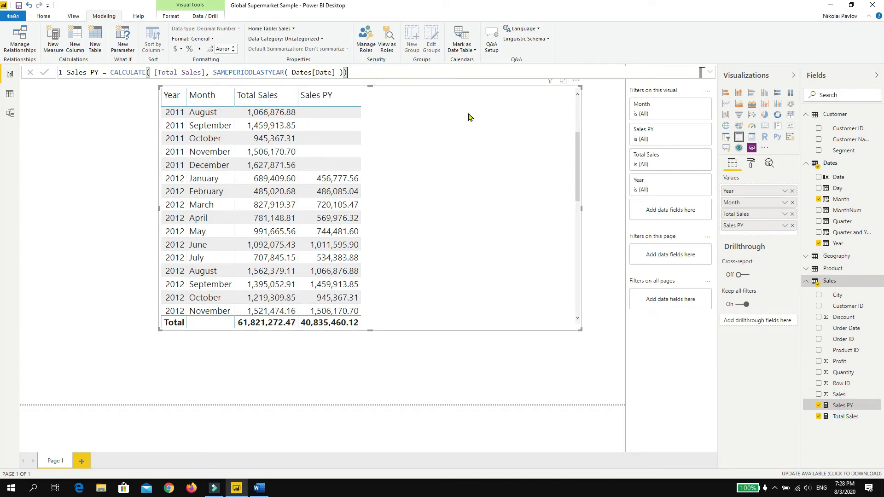
{"action": "key", "text": "BackSpace"}
{"action": "key", "text": "BackSpace"}
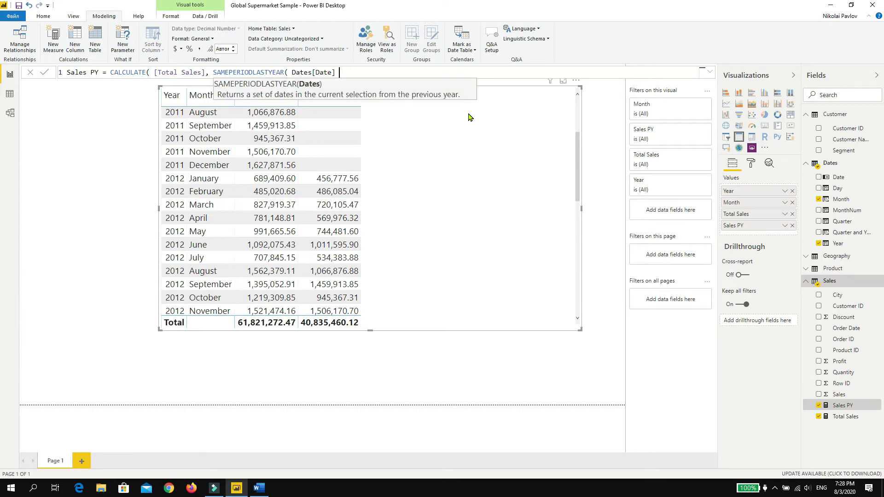
{"action": "key", "text": "BackSpace"}
{"action": "key", "text": "BackSpace"}
{"action": "key", "text": "BackSpace"}
{"action": "key", "text": "BackSpace"}
{"action": "key", "text": "BackSpace"}
{"action": "key", "text": "BackSpace"}
{"action": "key", "text": "BackSpace"}
{"action": "key", "text": "BackSpace"}
{"action": "key", "text": "BackSpace"}
{"action": "key", "text": "BackSpace"}
{"action": "key", "text": "BackSpace"}
{"action": "key", "text": "BackSpace"}
{"action": "key", "text": "BackSpace"}
{"action": "key", "text": "BackSpace"}
{"action": "key", "text": "BackSpace"}
{"action": "key", "text": "BackSpace"}
{"action": "key", "text": "BackSpace"}
{"action": "key", "text": "BackSpace"}
{"action": "key", "text": "BackSpace"}
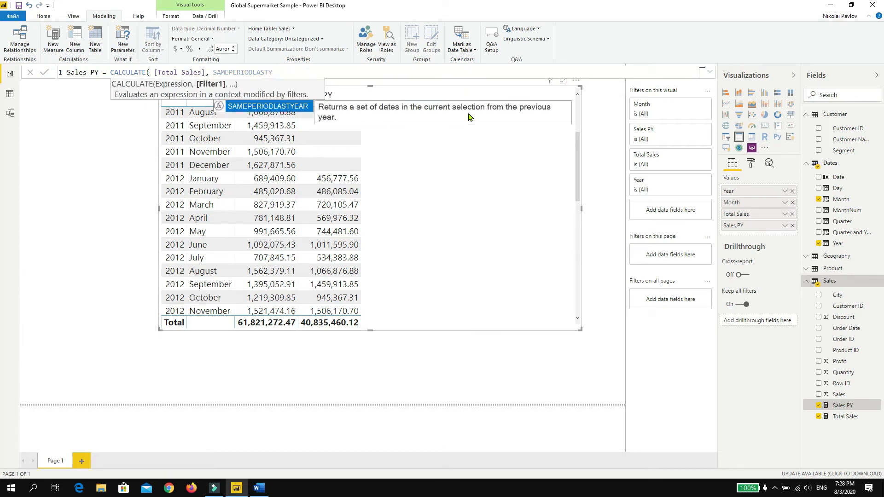
{"action": "key", "text": "BackSpace"}
{"action": "key", "text": "BackSpace"}
{"action": "key", "text": "BackSpace"}
{"action": "key", "text": "BackSpace"}
{"action": "key", "text": "BackSpace"}
{"action": "key", "text": "BackSpace"}
{"action": "key", "text": "BackSpace"}
{"action": "key", "text": "BackSpace"}
{"action": "key", "text": "BackSpace"}
{"action": "key", "text": "BackSpace"}
{"action": "key", "text": "BackSpace"}
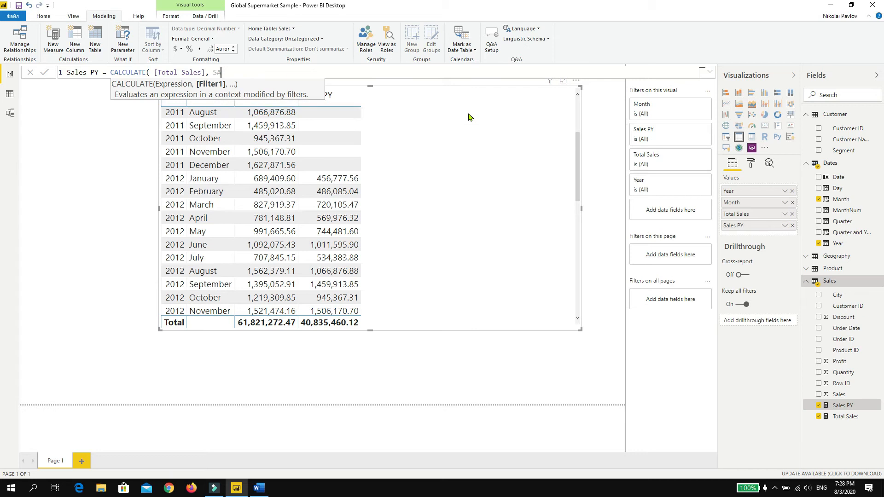
{"action": "key", "text": "BackSpace"}
Complete the Sales PY formula with DATEADD( Dates[Date], -1, YEAR ) as its filter argument and commit the measure
{"action": "type", "text": "date"}
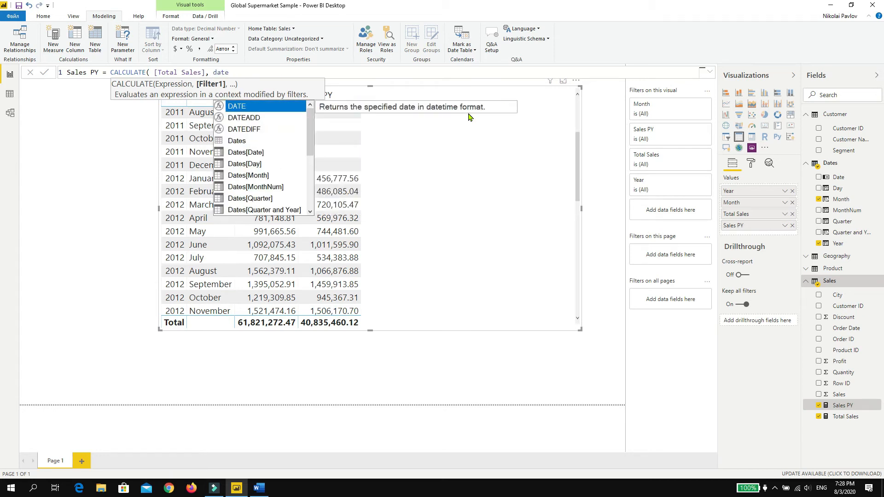
{"action": "type", "text": "add"}
{"action": "key", "text": "Tab"}
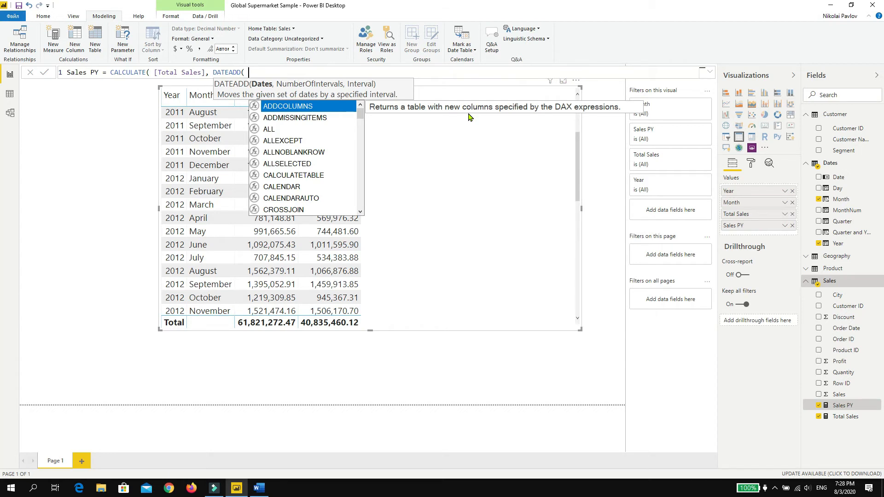
{"action": "type", "text": "dates"}
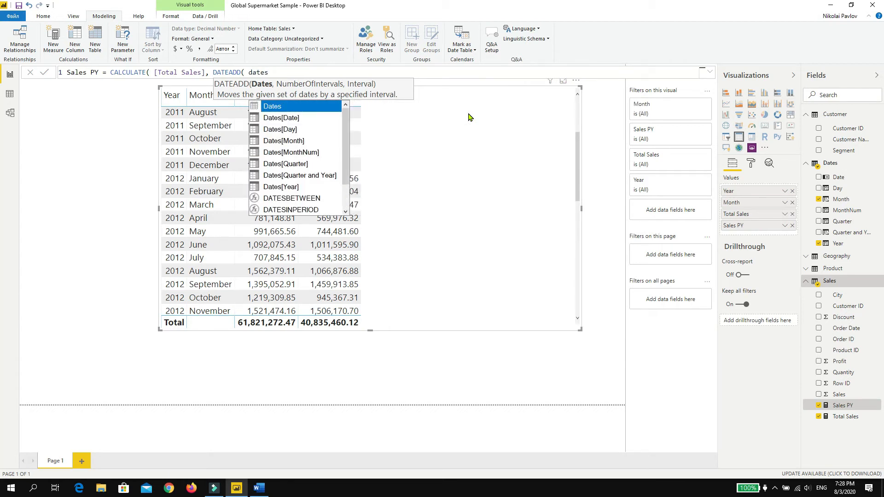
{"action": "key", "text": "Down"}
{"action": "key", "text": "Tab"}
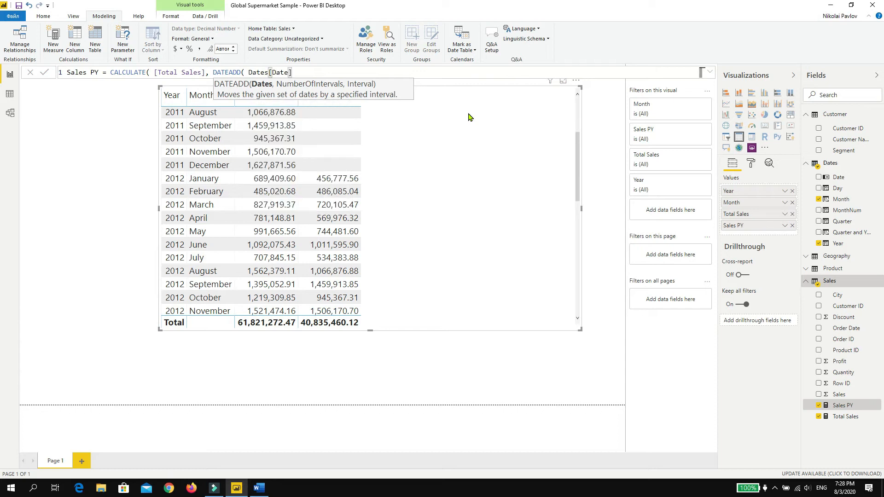
{"action": "type", "text": ", "}
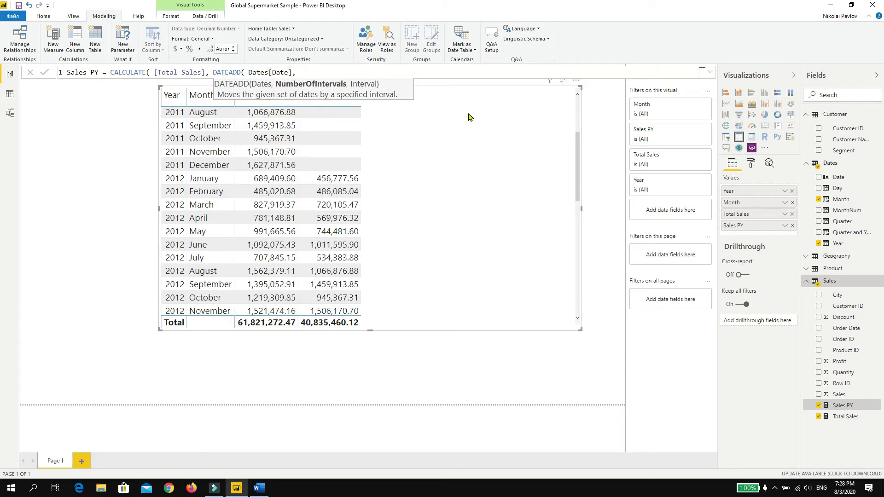
{"action": "type", "text": "-1,"}
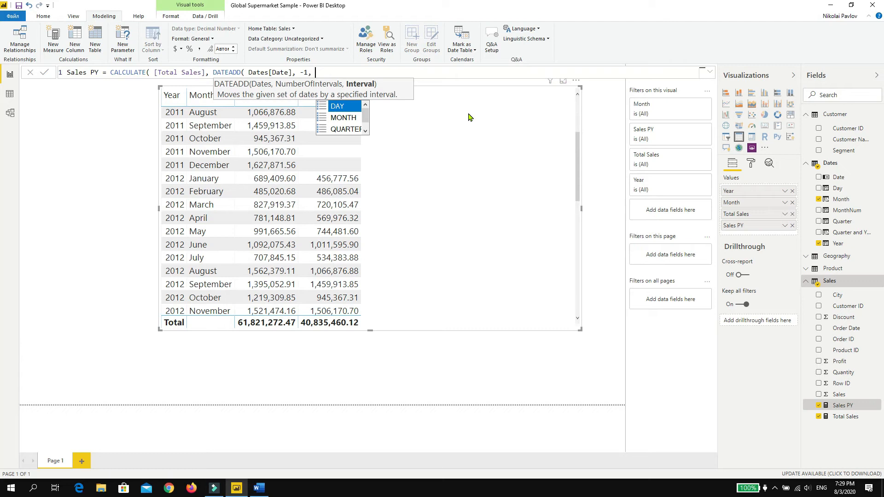
{"action": "key", "text": "Down"}
{"action": "key", "text": "Down"}
{"action": "key", "text": "Down"}
{"action": "key", "text": "Tab"}
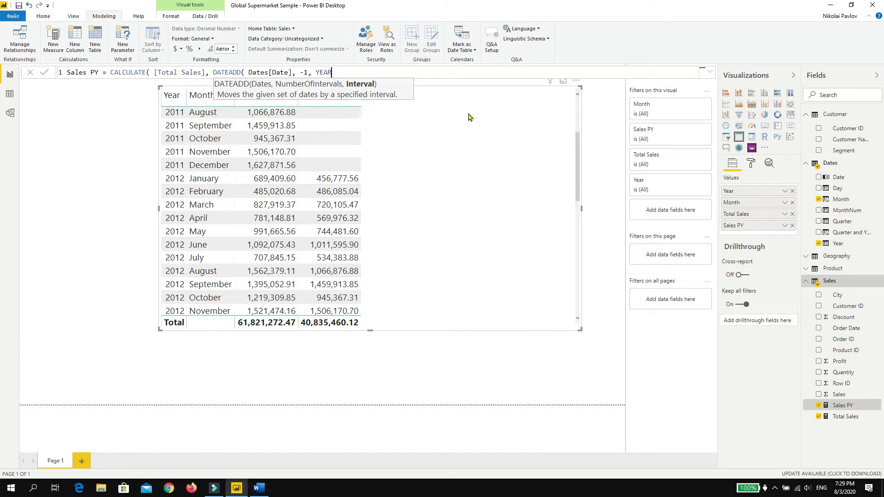
{"action": "type", "text": ")"}
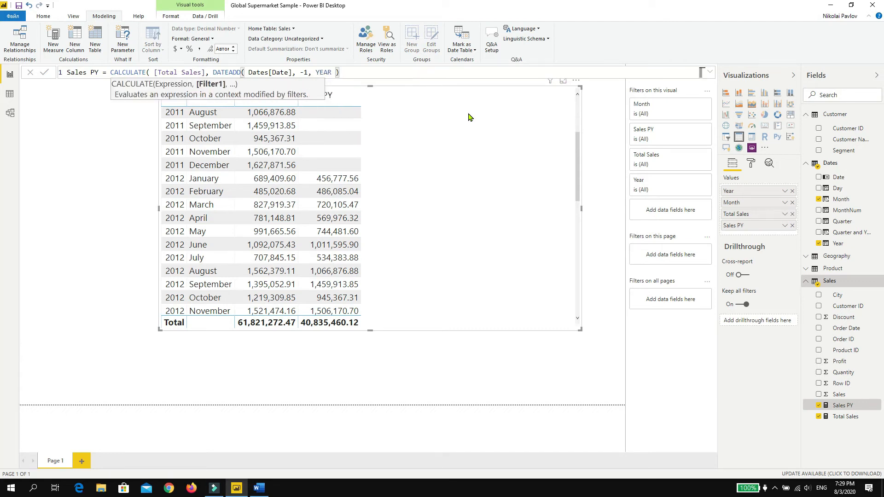
{"action": "type", "text": ")"}
{"action": "key", "text": "Return"}
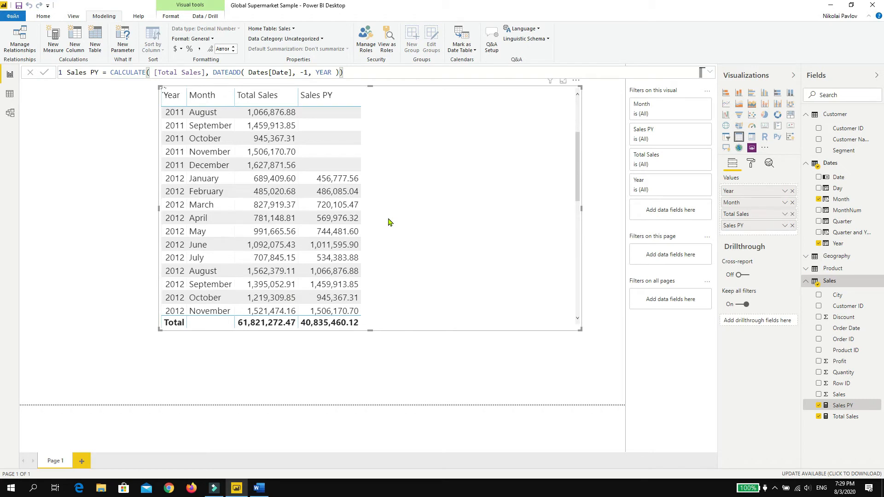
Rename the Sales PY measure to Sales Prev Month and change its DATEADD interval to MONTH
{"action": "left_click", "coordinate": [355, 73]}
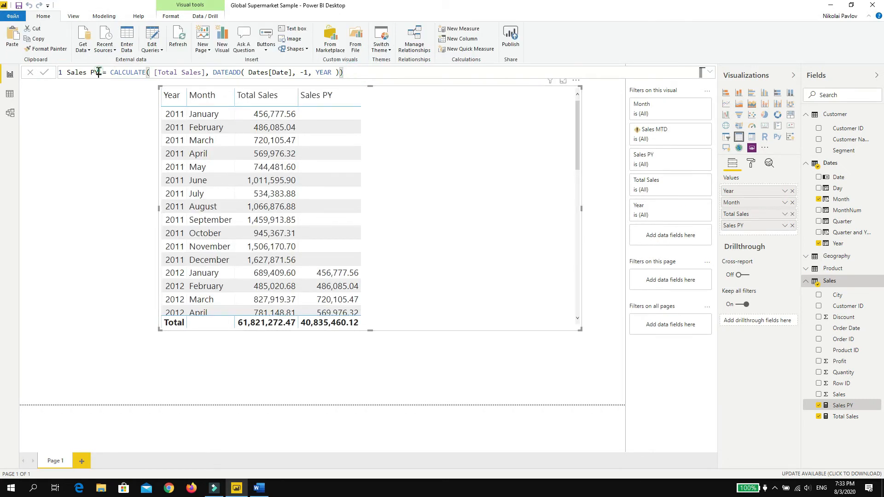
{"action": "key", "text": "BackSpace"}
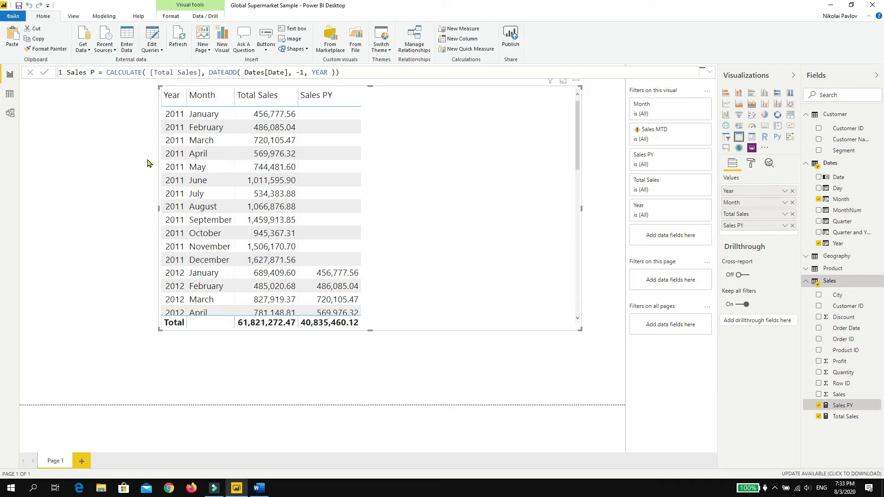
{"action": "type", "text": "rev Mont"}
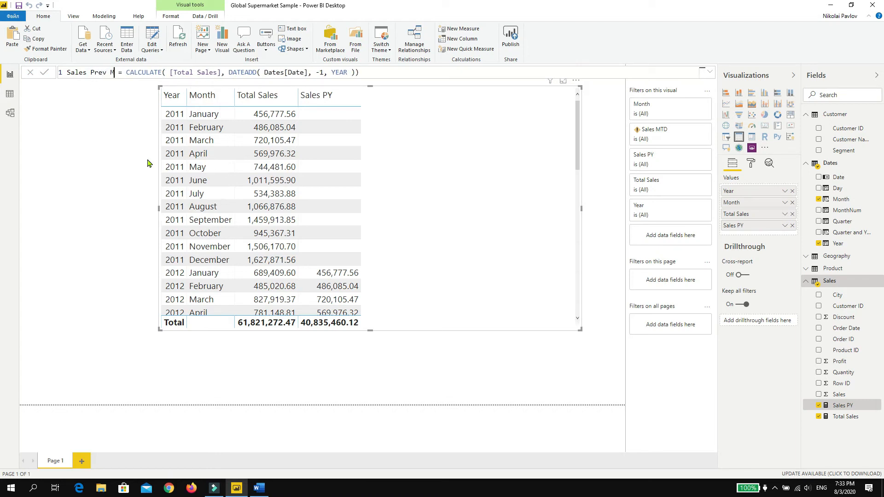
{"action": "type", "text": "h"}
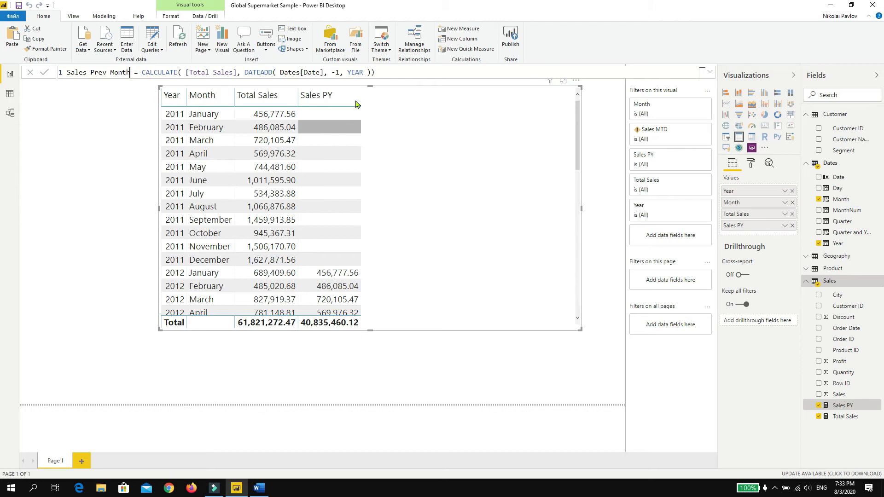
{"action": "left_click", "coordinate": [363, 72]}
{"action": "key", "text": "BackSpace"}
{"action": "key", "text": "Down"}
{"action": "key", "text": "Tab"}
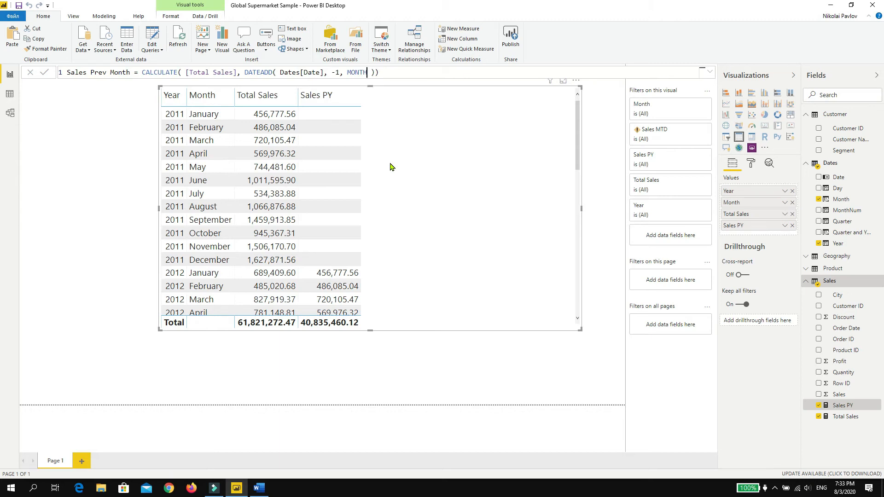
{"action": "key", "text": "Return"}
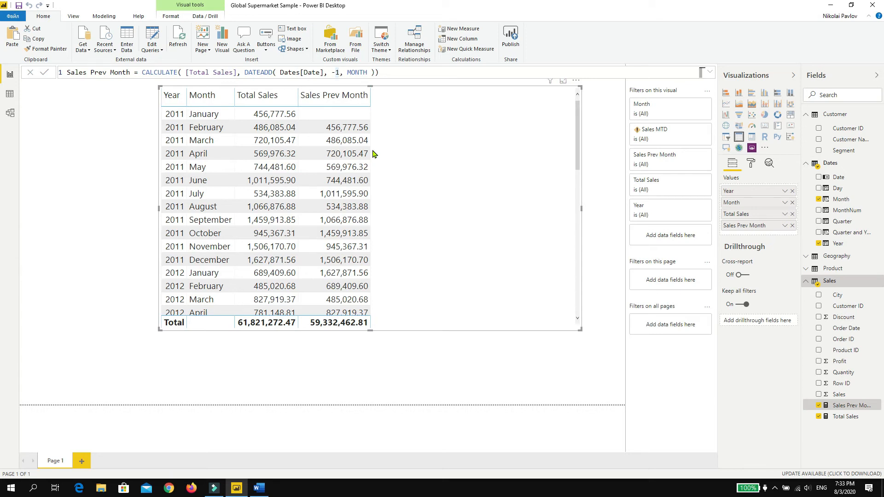
Set the number of intervals in the Sales Prev Month measure's DATEADD to -6
{"action": "key", "text": "BackSpace"}
{"action": "type", "text": "6"}
{"action": "key", "text": "Return"}
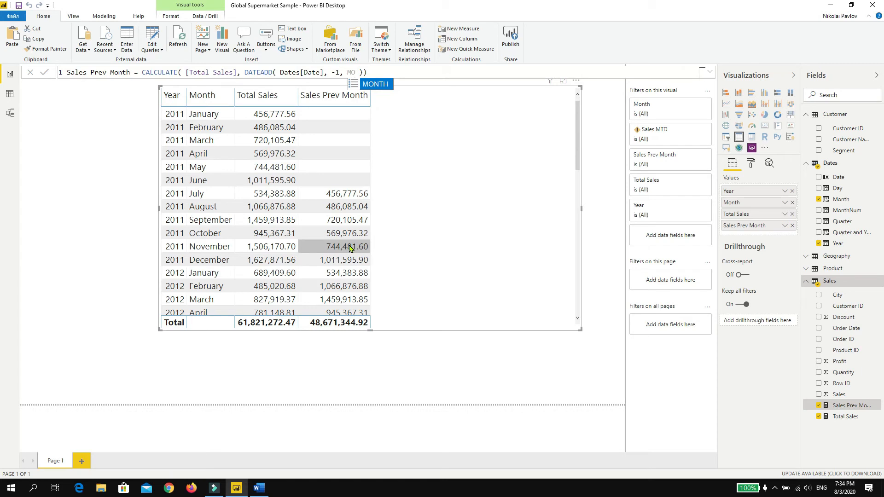
Restore the measure to Sales PY = CALCULATE( [Total Sales], DATEADD( Dates[Date], -1, YEAR ))
{"action": "key", "text": "BackSpace"}
{"action": "key", "text": "BackSpace"}
{"action": "type", "text": "year"}
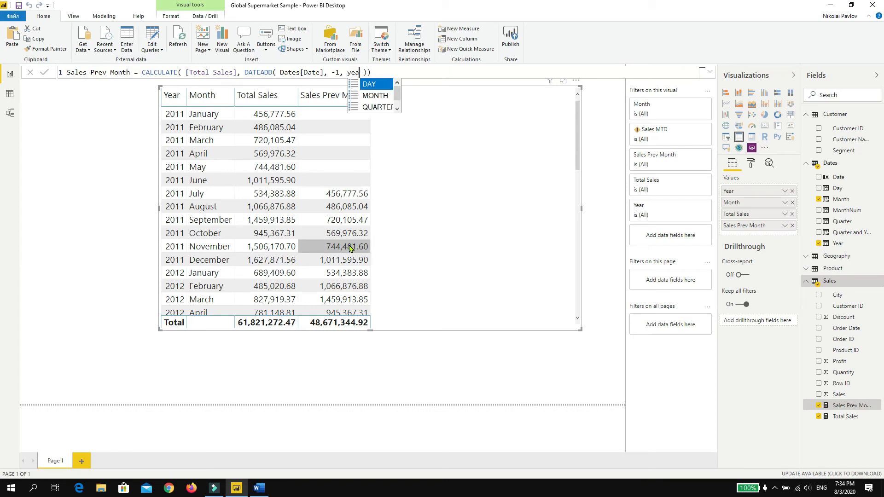
{"action": "key", "text": "Tab"}
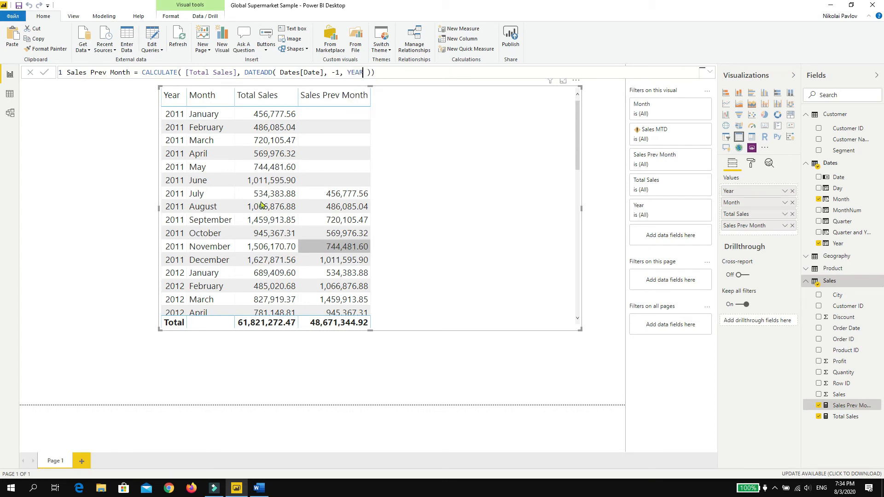
{"action": "key", "text": "BackSpace"}
{"action": "key", "text": "BackSpace"}
{"action": "key", "text": "BackSpace"}
{"action": "key", "text": "BackSpace"}
{"action": "key", "text": "BackSpace"}
{"action": "key", "text": "BackSpace"}
{"action": "key", "text": "BackSpace"}
{"action": "key", "text": "BackSpace"}
{"action": "key", "text": "BackSpace"}
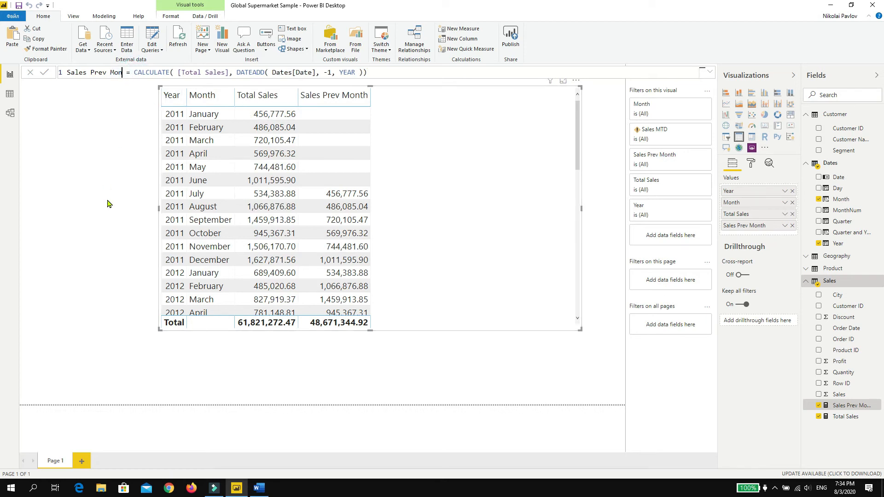
{"action": "type", "text": "Y"}
{"action": "key", "text": "Return"}
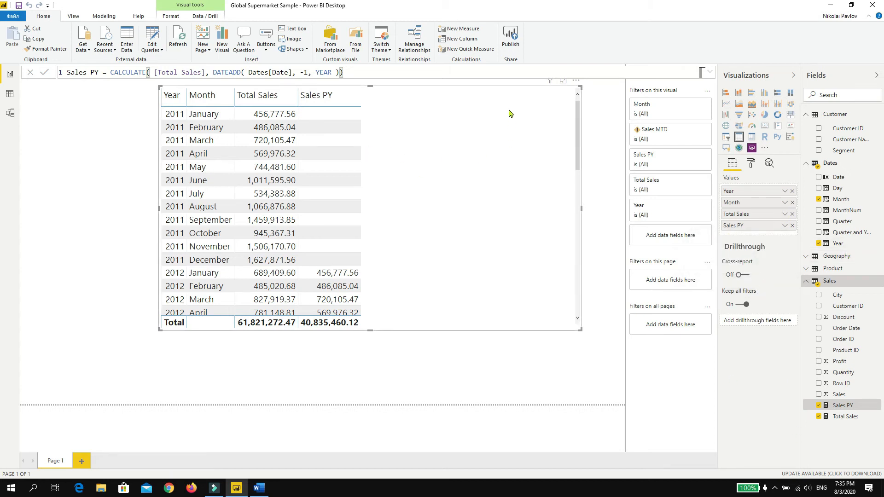
Move the table visual lower and slightly left on the report canvas, leaving free space above it
{"action": "left_click_drag", "start_coordinate": [509, 109], "coordinate": [500, 146]}
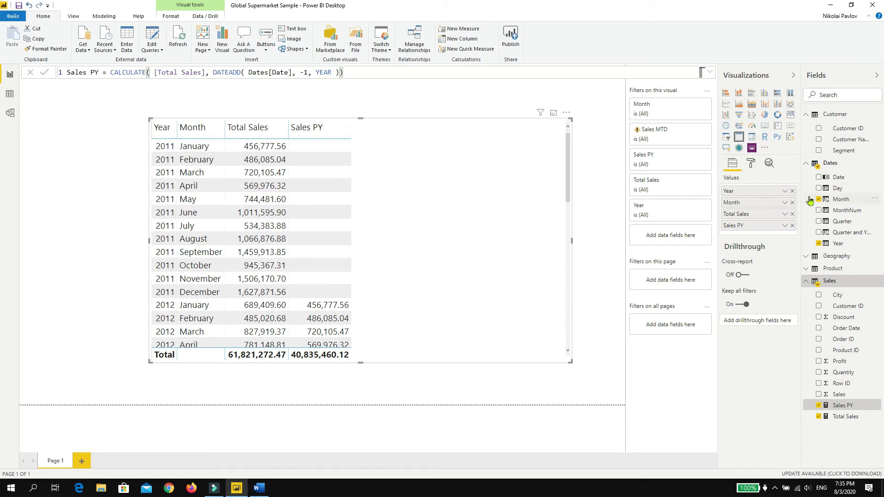
Remove the Year column from the sales table visual and deselect the visual
{"action": "left_click", "coordinate": [792, 191]}
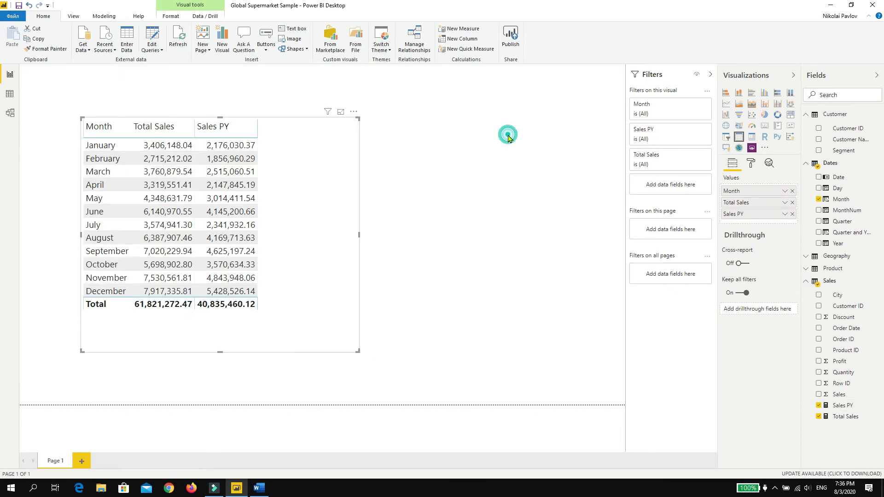
{"action": "left_click", "coordinate": [543, 161]}
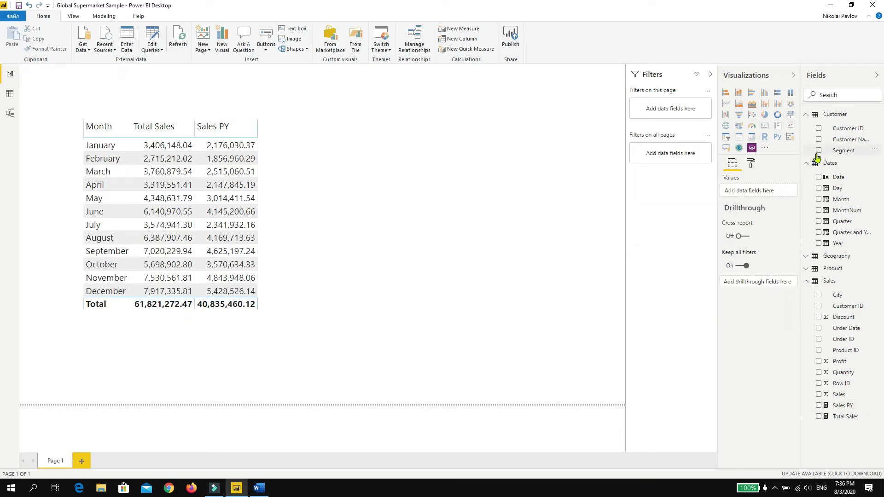
Add a slicer for the Dates Year field, display it as a list, and open its selection controls settings
{"action": "left_click", "coordinate": [818, 243]}
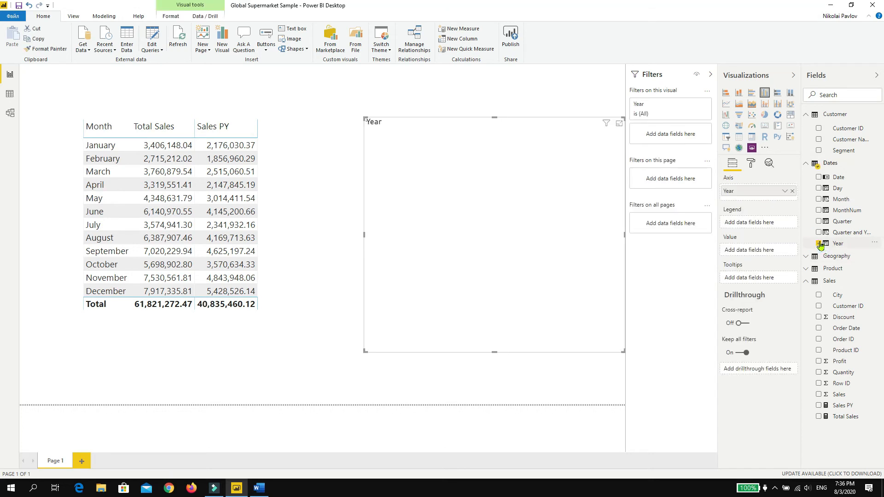
{"action": "left_click", "coordinate": [726, 136]}
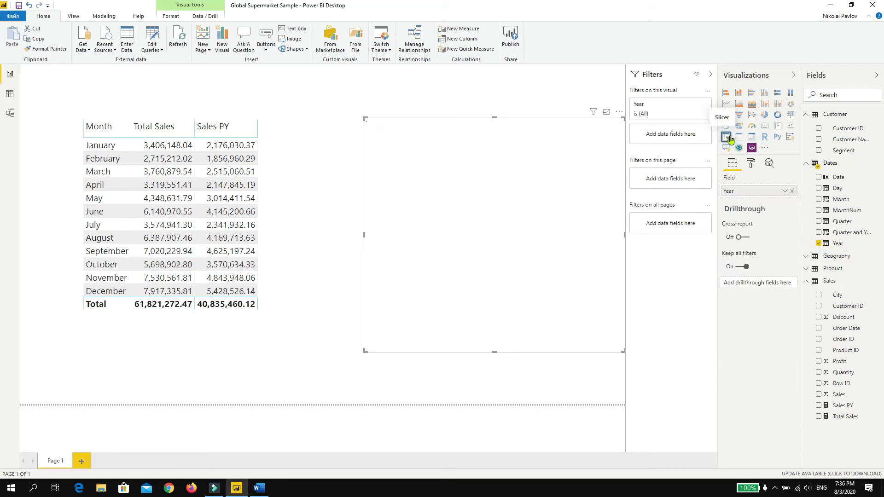
{"action": "left_click", "coordinate": [615, 123]}
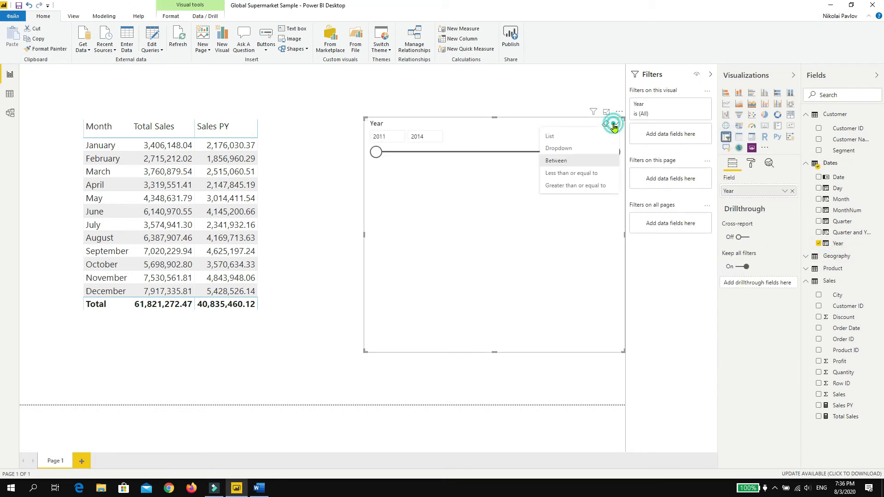
{"action": "left_click", "coordinate": [578, 140]}
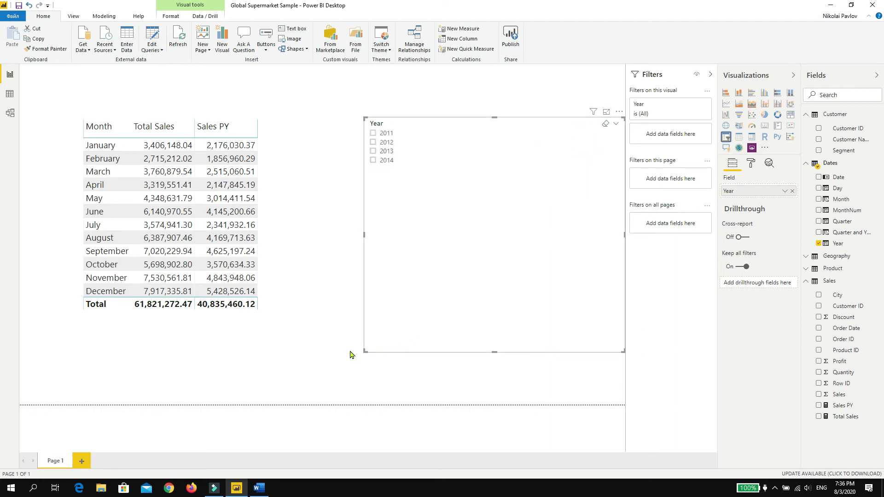
{"action": "left_click", "coordinate": [752, 164]}
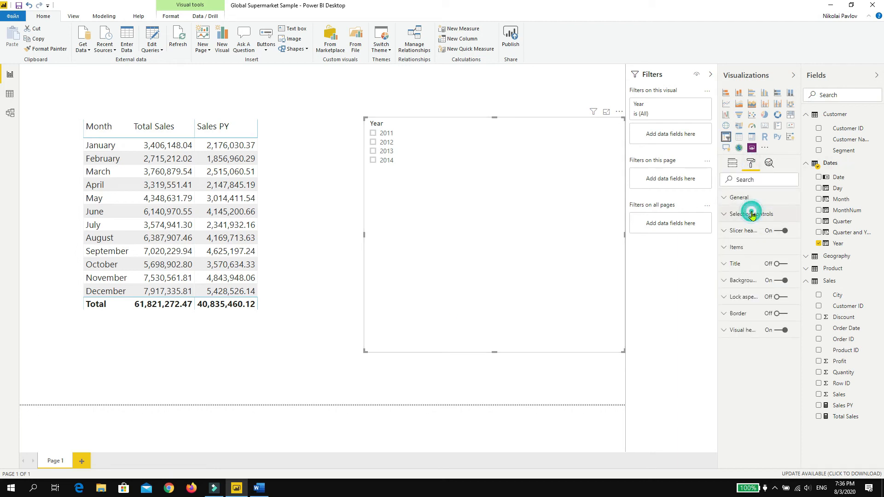
{"action": "left_click", "coordinate": [752, 215]}
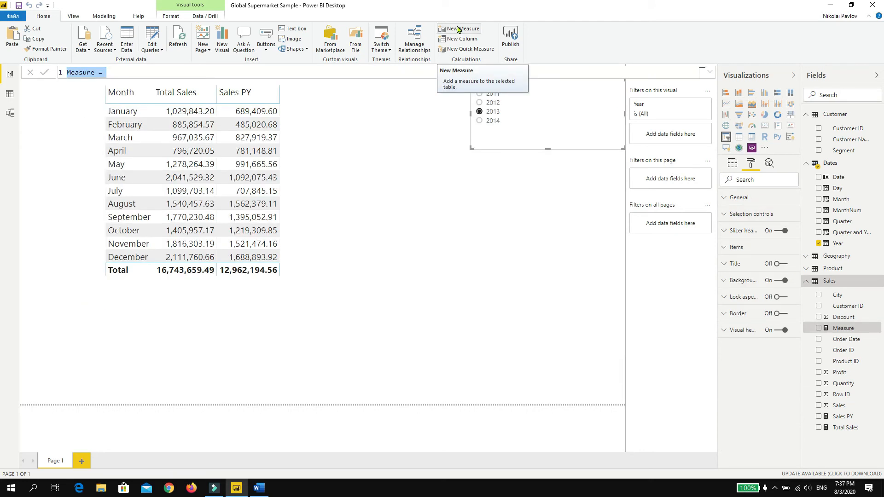
Define the new measure as Sales YTD = CALCULATE( [Total Sales], DATESYTD( Dates[Date] ))
{"action": "type", "text": "S"}
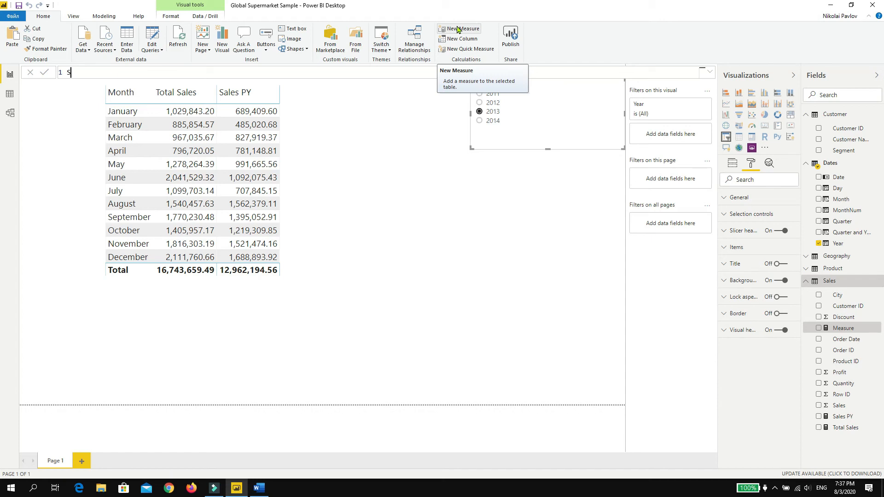
{"action": "type", "text": "ales YTD = CALCULATE( "}
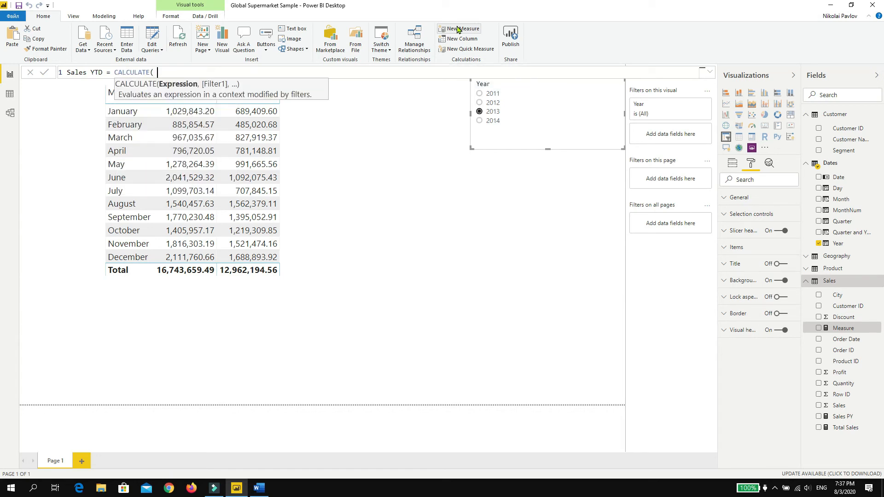
{"action": "type", "text": "total"}
{"action": "key", "text": "Tab"}
{"action": "type", "text": ","}
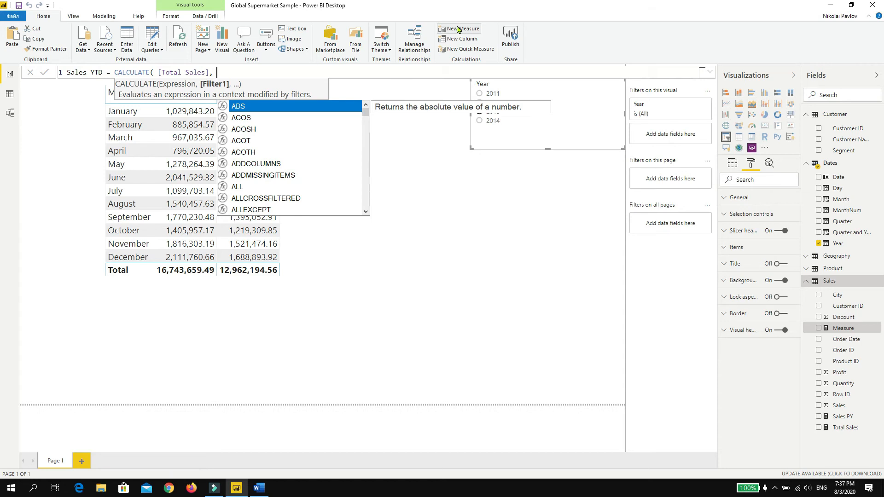
{"action": "type", "text": "ytd"}
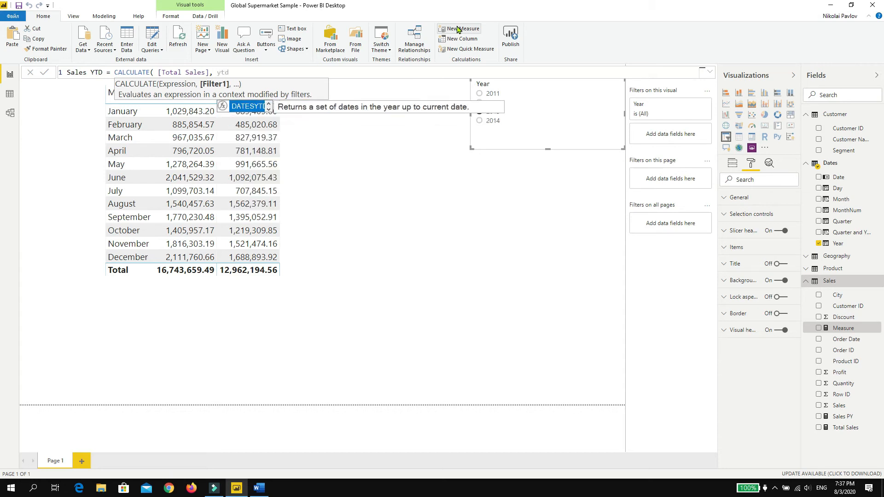
{"action": "key", "text": "Tab"}
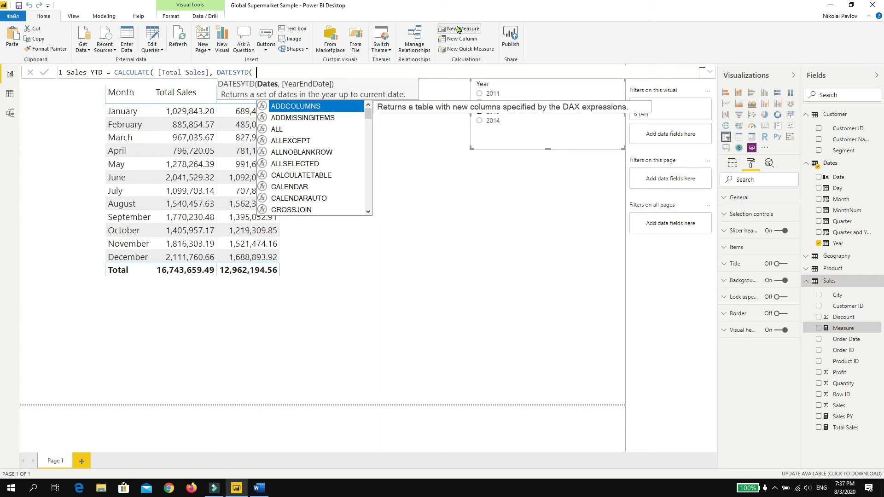
{"action": "type", "text": "date"}
{"action": "key", "text": "Down"}
{"action": "key", "text": "Down"}
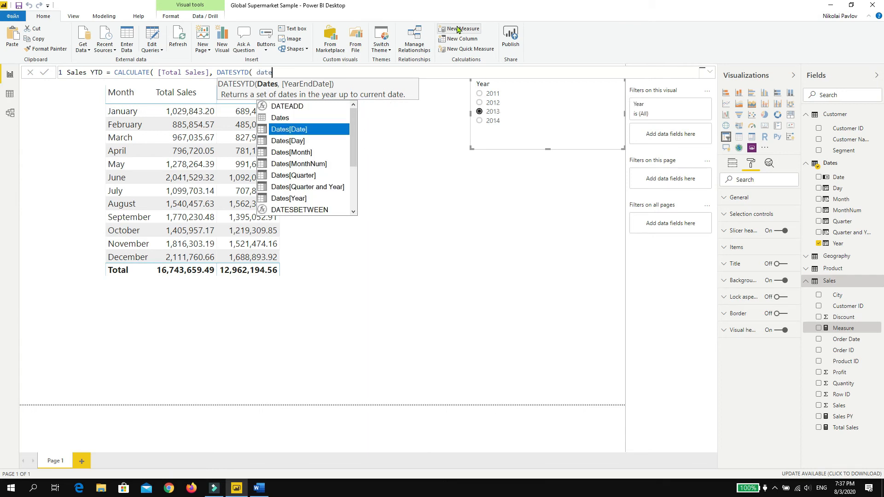
{"action": "key", "text": "Tab"}
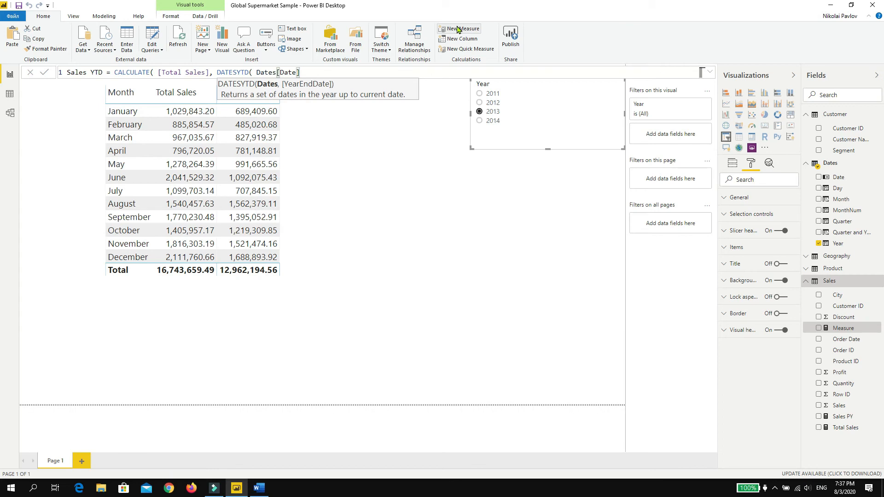
{"action": "type", "text": "))"}
{"action": "key", "text": "Return"}
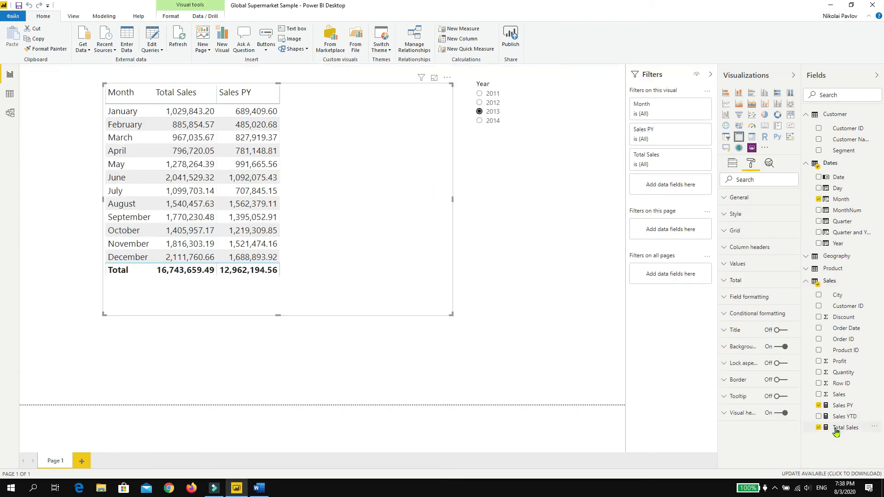
Add the Sales YTD measure to the monthly sales table and enlarge the visual slightly
{"action": "left_click", "coordinate": [819, 417]}
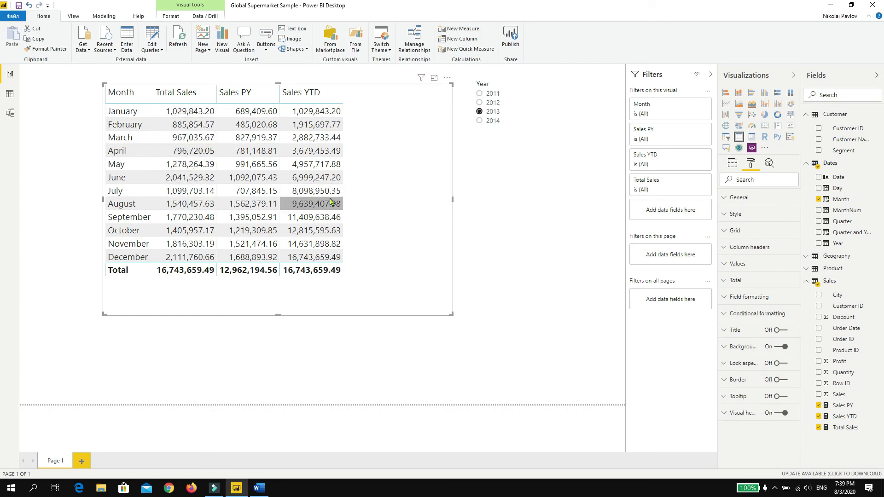
{"action": "left_click_drag", "start_coordinate": [453, 184], "coordinate": [457, 184]}
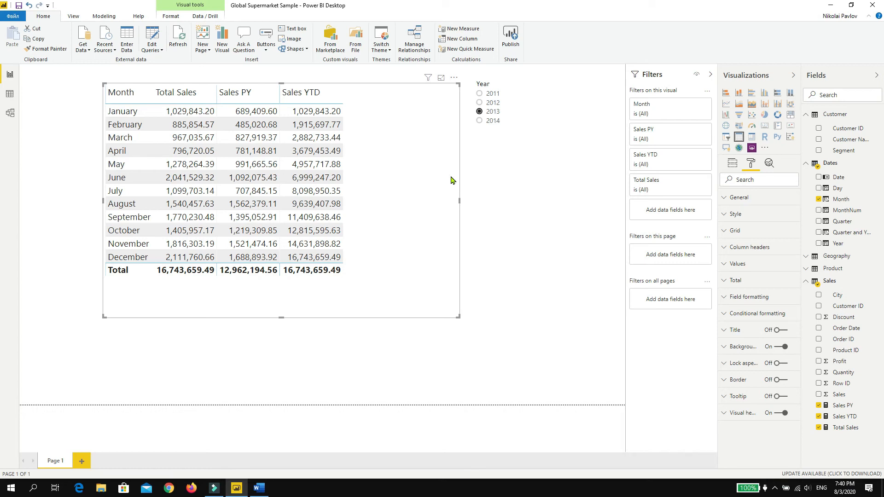
Create the measure Sales MTD = CALCULATE( [Total Sales], DATESMTD( Dates[Date] ))
{"action": "left_click", "coordinate": [463, 28]}
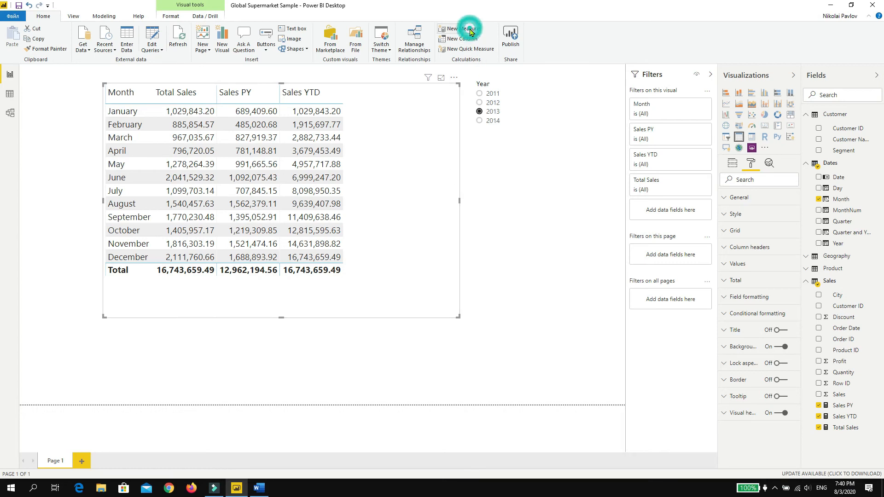
{"action": "type", "text": "S"}
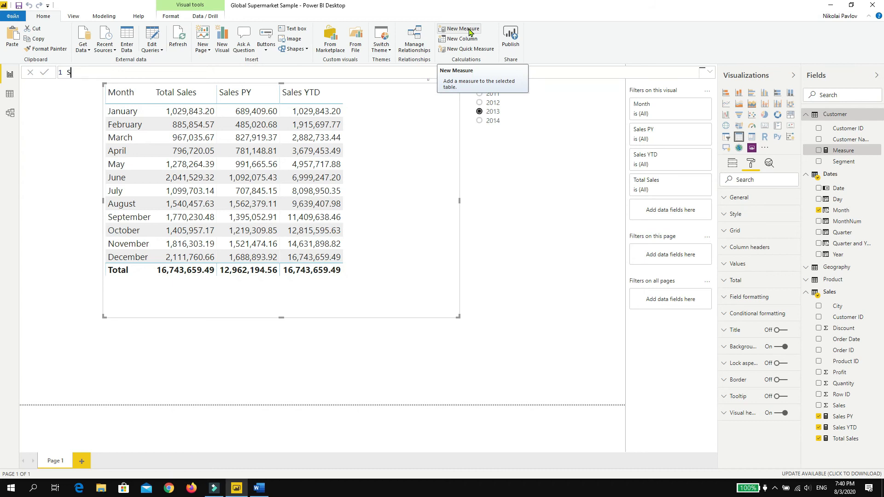
{"action": "type", "text": "ales MTD = CALCULATE( total"}
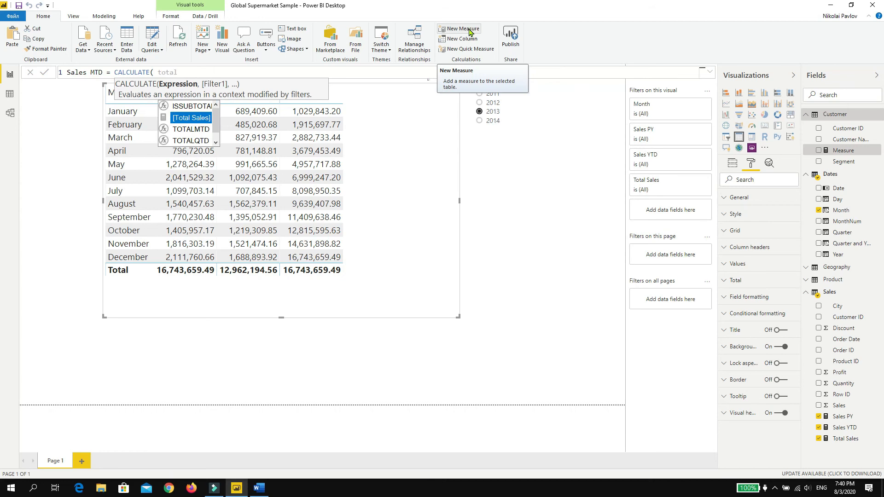
{"action": "key", "text": "Tab"}
{"action": "type", "text": ", "}
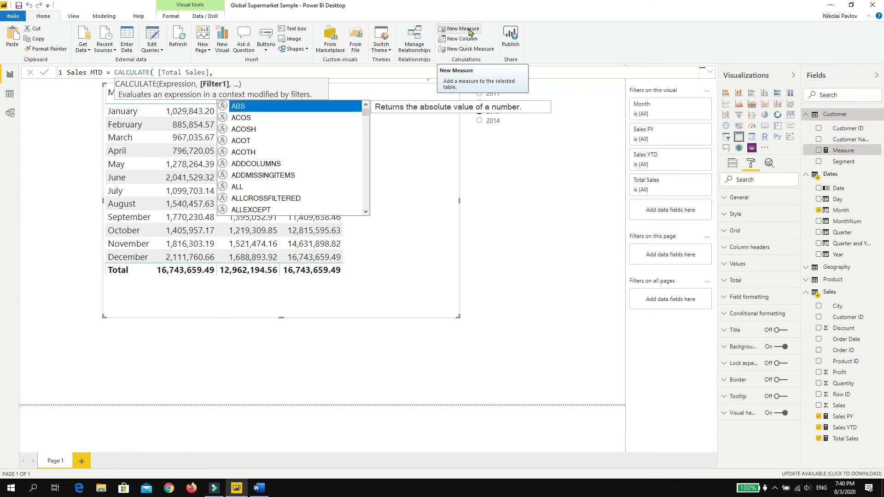
{"action": "type", "text": "mtd"}
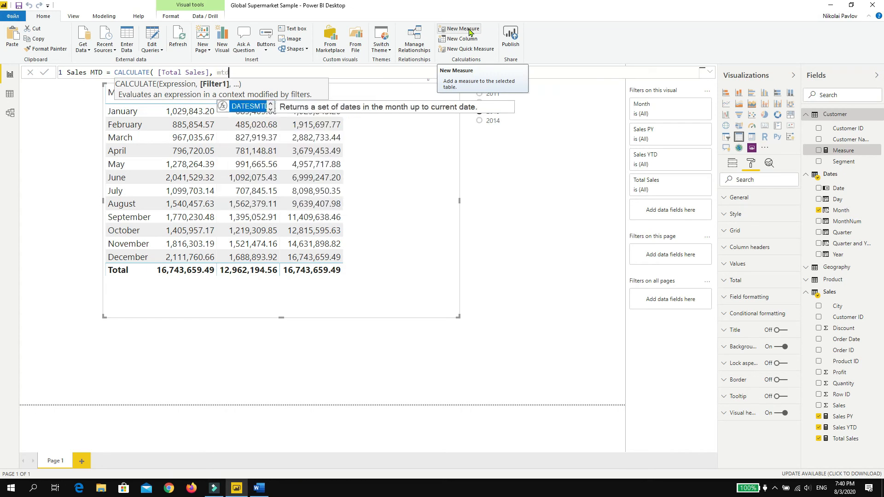
{"action": "key", "text": "Tab"}
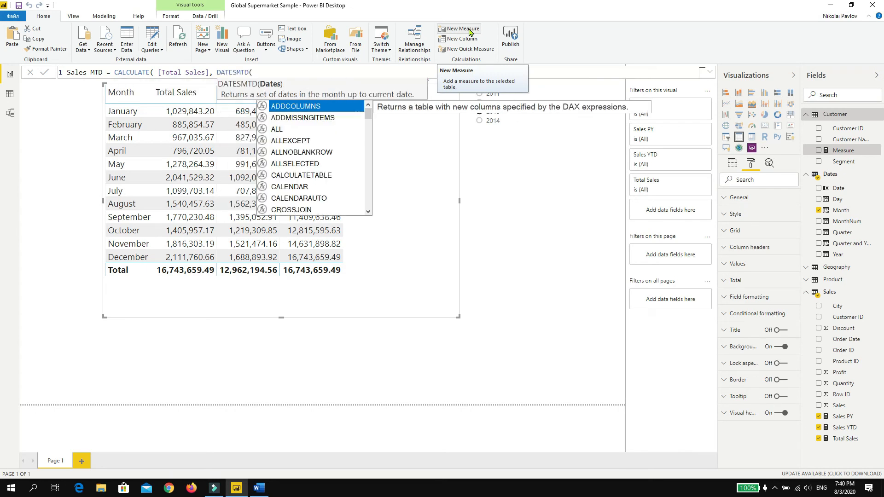
{"action": "type", "text": "dates"}
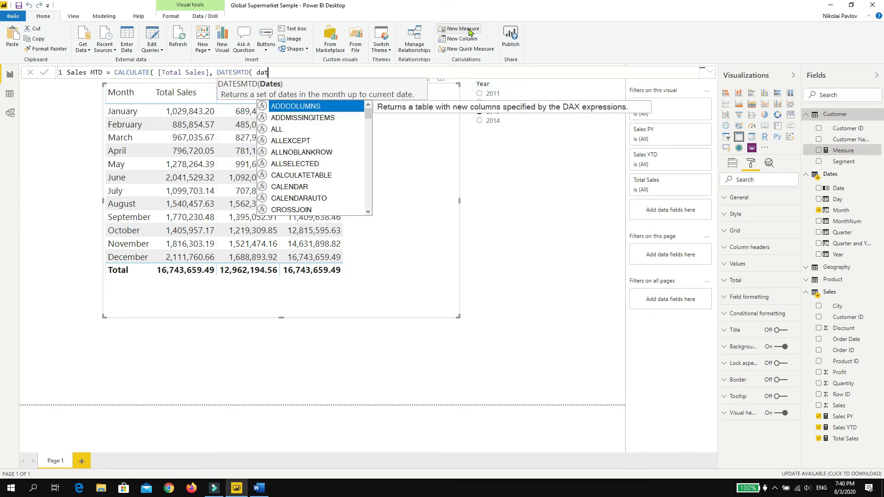
{"action": "key", "text": "Down"}
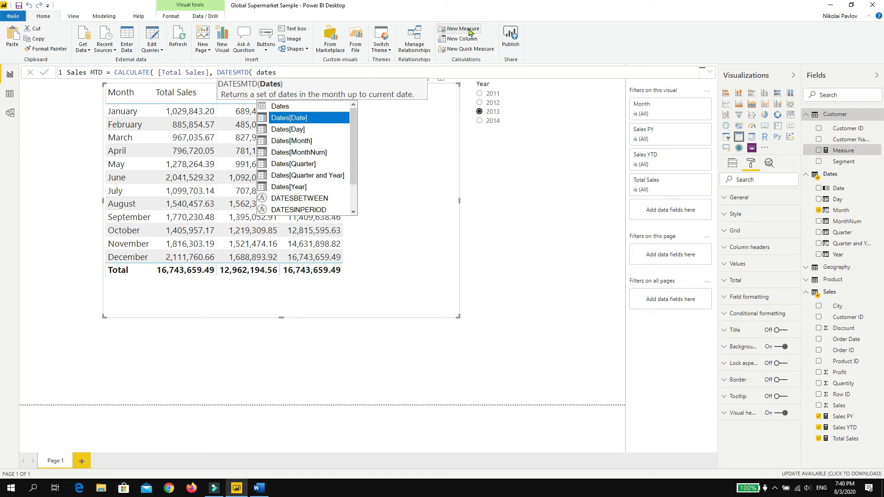
{"action": "key", "text": "Tab"}
{"action": "type", "text": "))"}
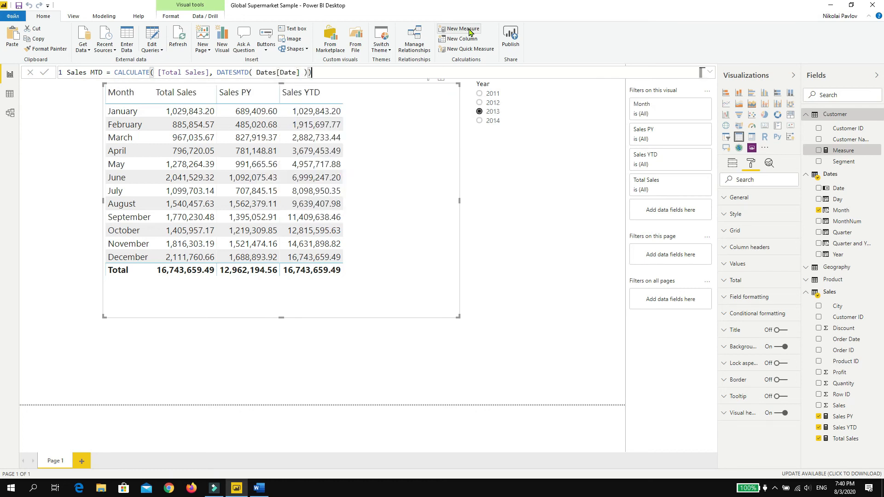
{"action": "key", "text": "Return"}
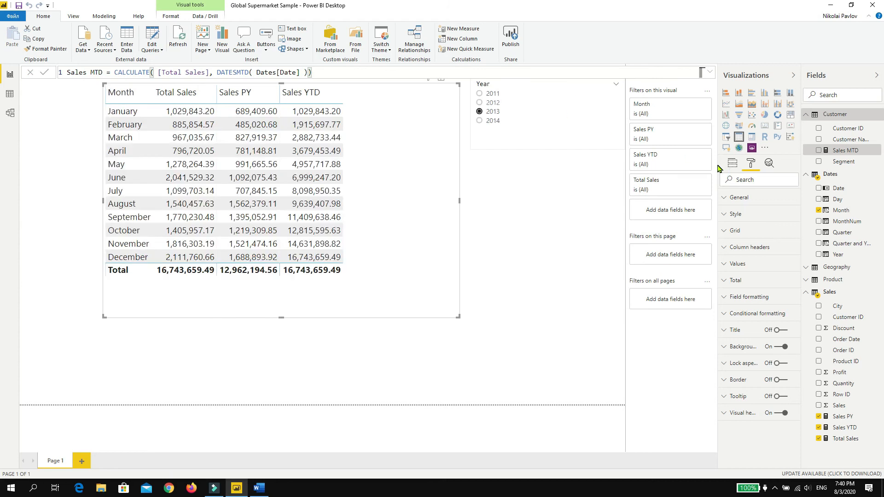
Add the Sales MTD measure and the Dates Day field to the table, placing Day before Month
{"action": "left_click", "coordinate": [819, 150]}
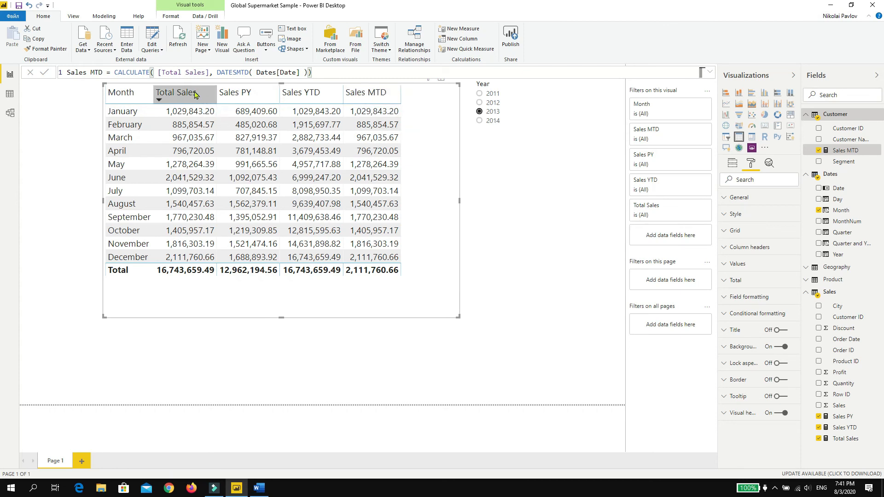
{"action": "left_click", "coordinate": [733, 163]}
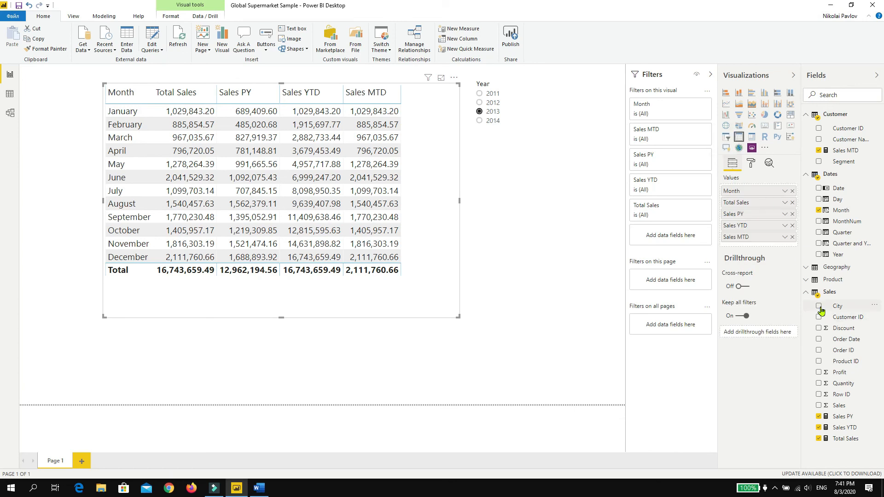
{"action": "left_click", "coordinate": [818, 200]}
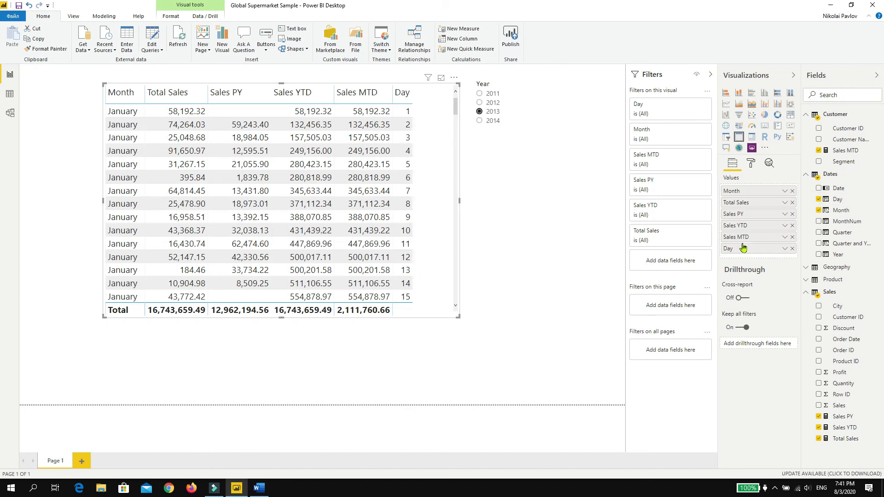
{"action": "left_click_drag", "start_coordinate": [739, 249], "coordinate": [747, 191]}
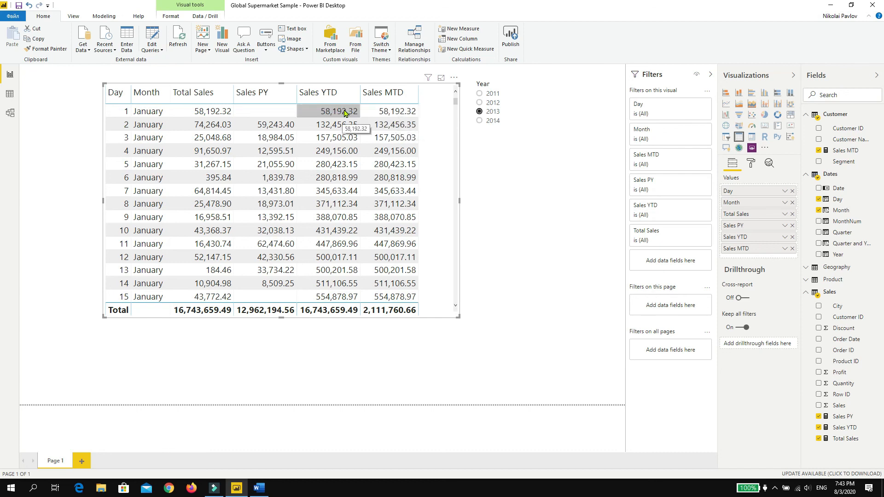
Examine the Sales YTD and Sales MTD values where January changes to February, highlighting the 1 February row temporarily
{"action": "scroll", "coordinate": [344, 112], "scroll_direction": "down", "scroll_amount": 7}
{"action": "left_click", "coordinate": [338, 241]}
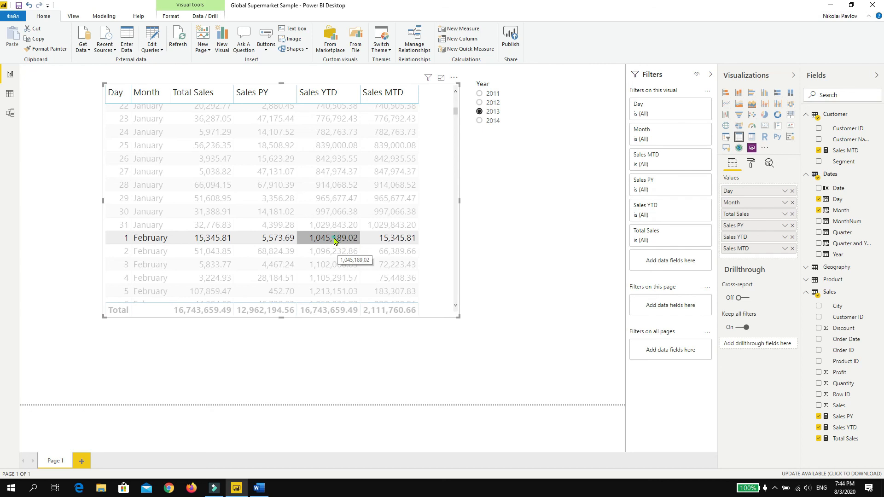
{"action": "left_click", "coordinate": [334, 241]}
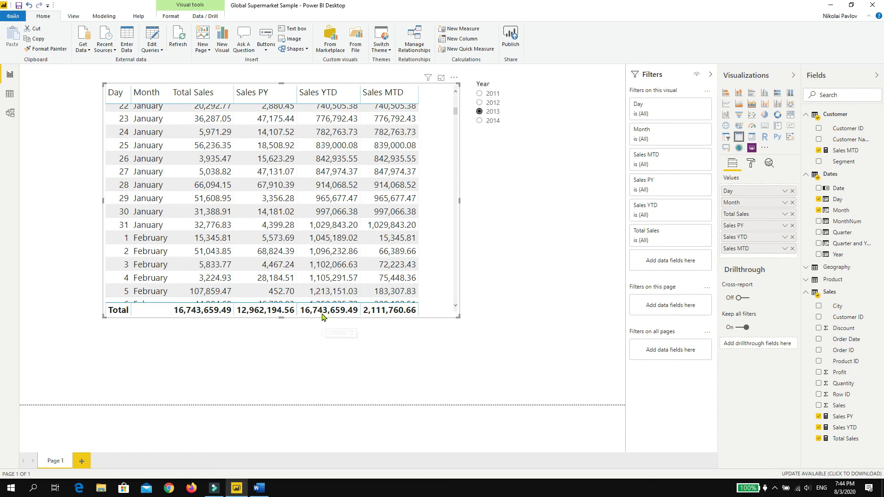